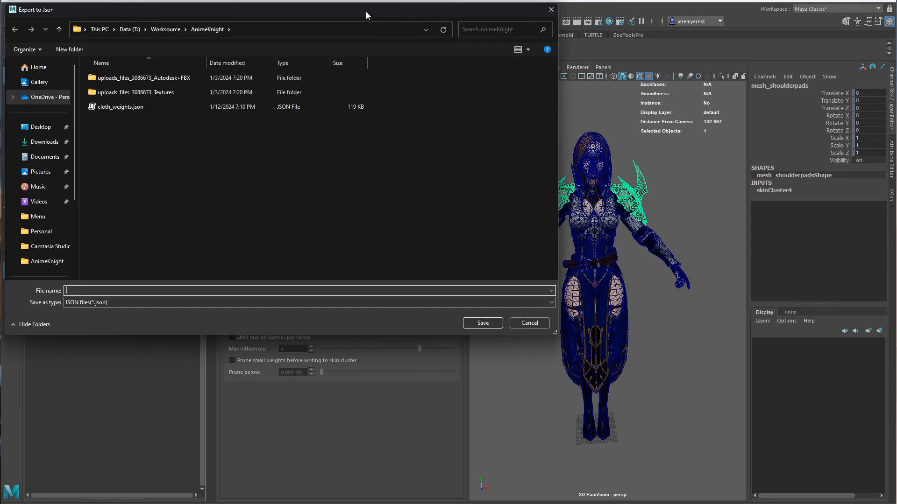
left_click_drag(366, 12, 618, 207)
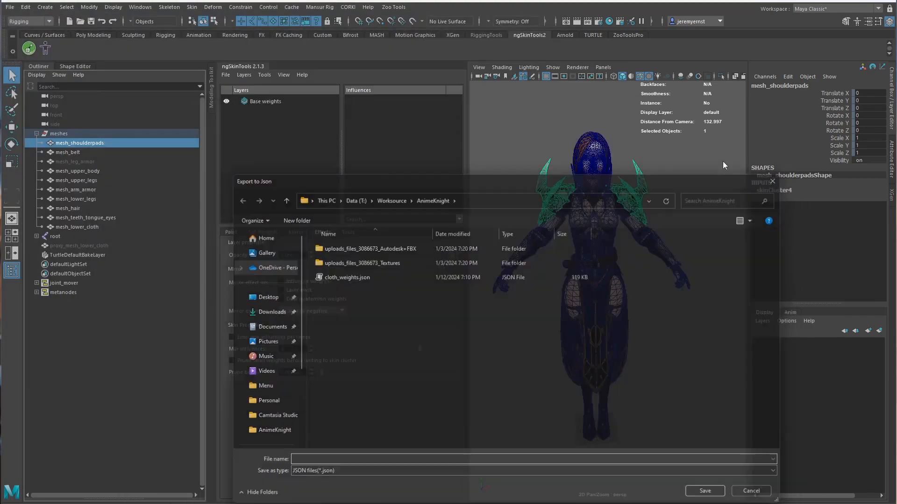
left_click(271, 77)
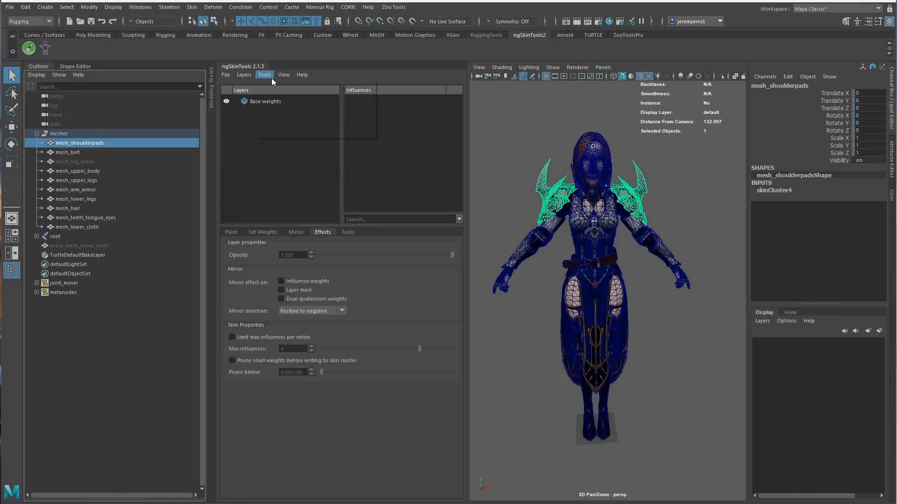
left_click(271, 78)
left_click(302, 76)
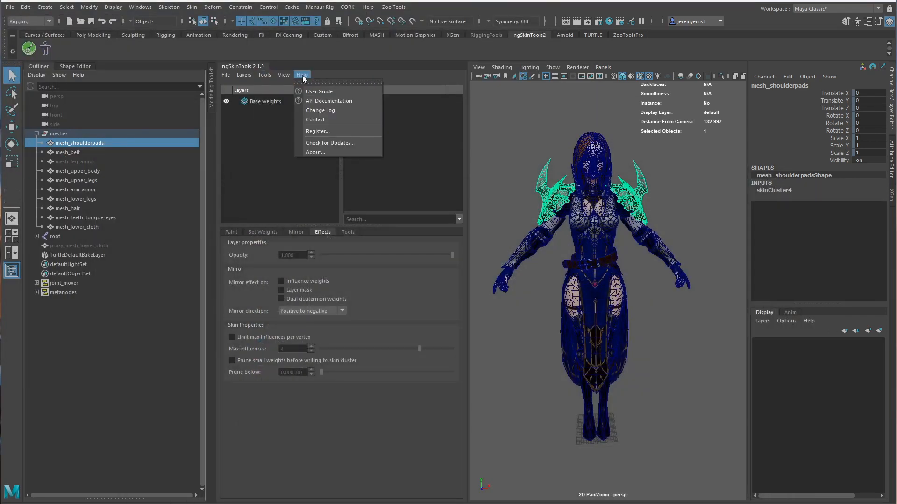
left_click(303, 75)
left_click(244, 75)
left_click(243, 76)
- Export the skinning layers of the shoulder pads mesh to JSON in the AnimeKnight folder as mesh_shoulderpads
left_click(226, 76)
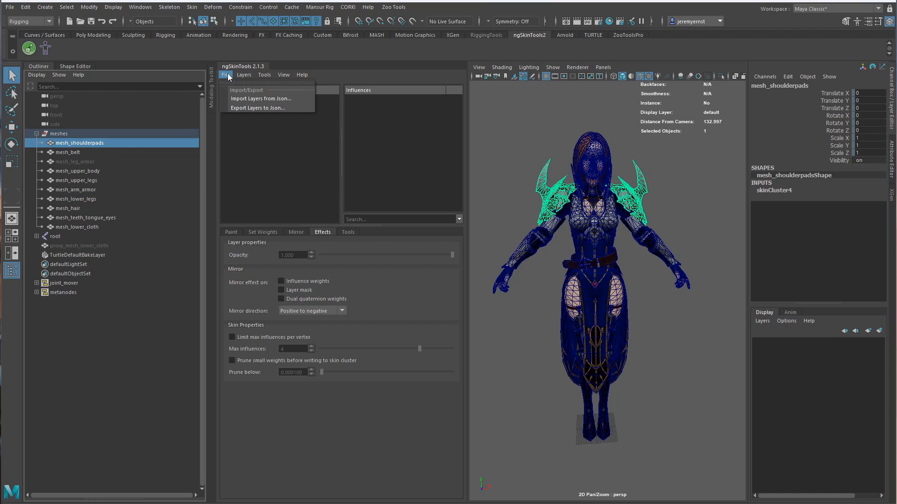
left_click(255, 108)
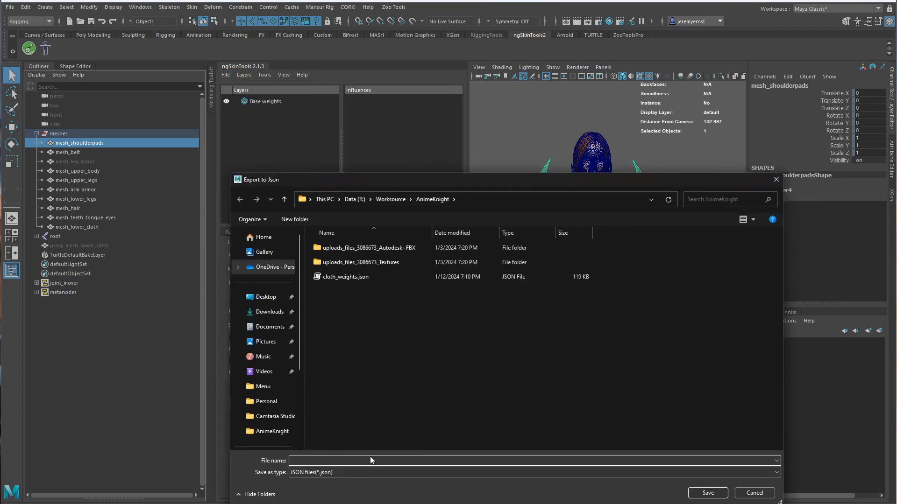
type("mesh_shoulderpads")
key("Return")
- Export the skinning layers of the belt mesh to a JSON file named mesh_belt
left_click(57, 150)
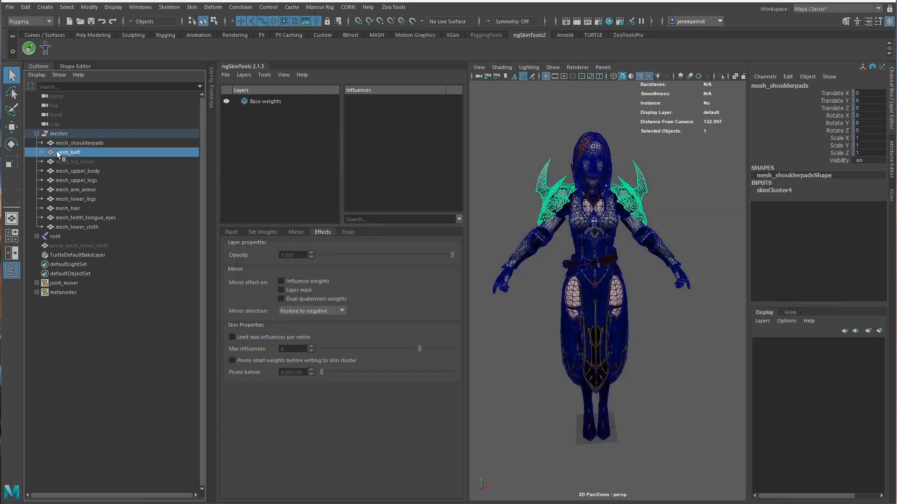
left_click(226, 75)
left_click(263, 110)
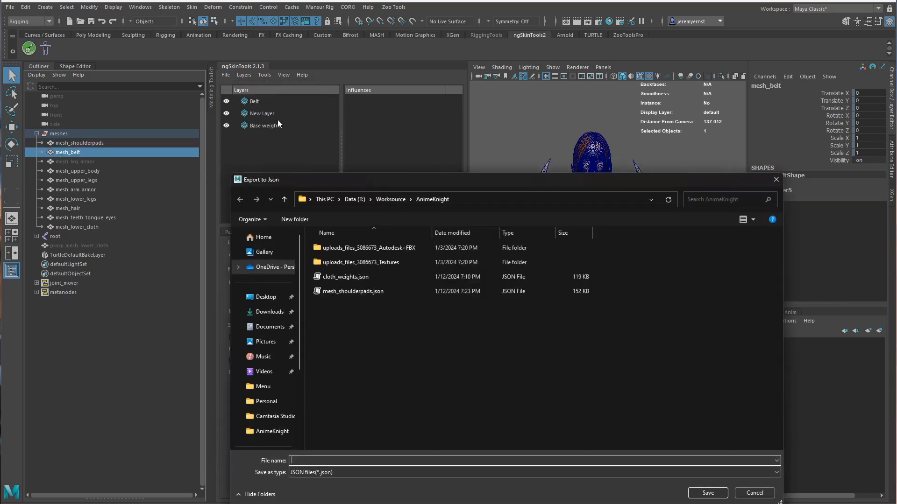
type("mesh_belt")
key("Return")
- Export the skinning layers of the hidden leg armor mesh to a JSON file named mesh_leg_armor
left_click(81, 162)
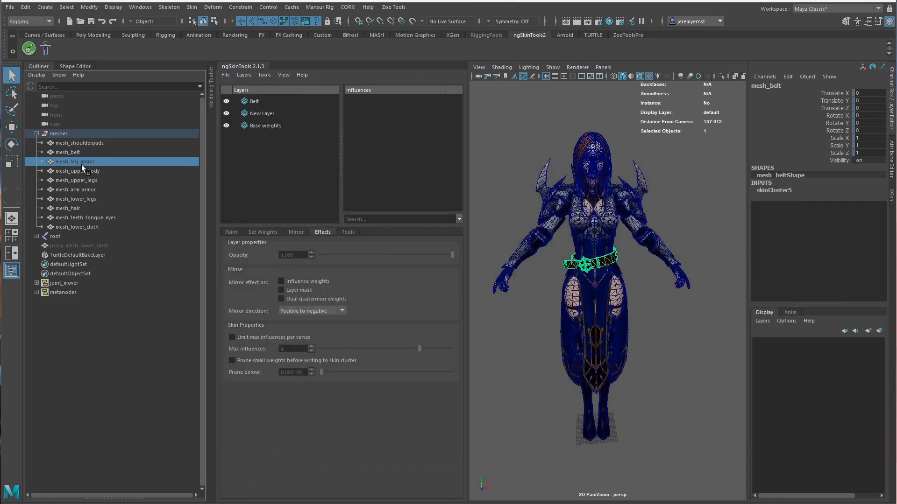
left_click(242, 74)
left_click(253, 106)
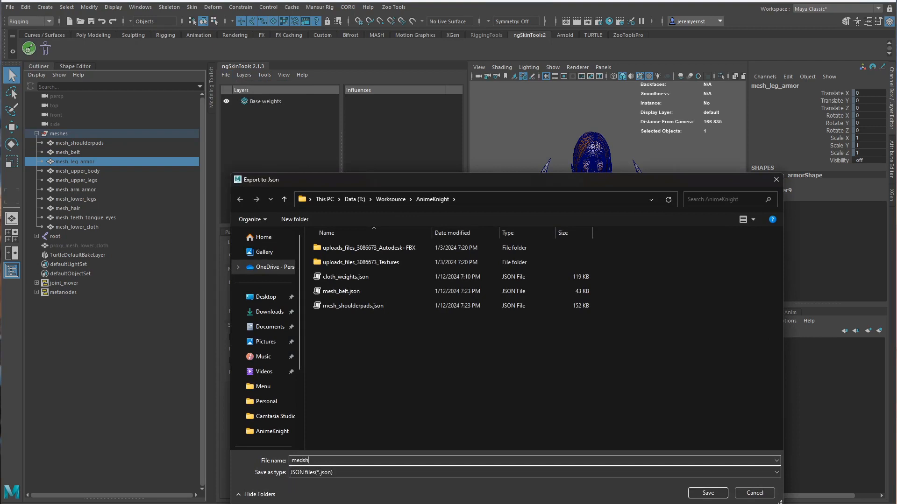
type("meds")
key("BackSpace")
key("BackSpace")
type("sh_leg_armor")
key("Return")
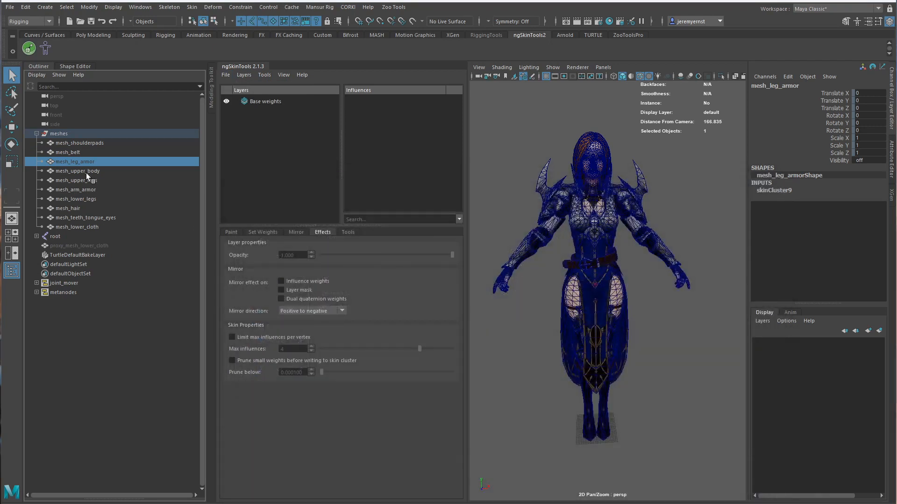
- Export the skinning layers of the upper body mesh to a JSON file named mesh_upper_body
left_click(85, 172)
left_click(228, 76)
left_click(249, 110)
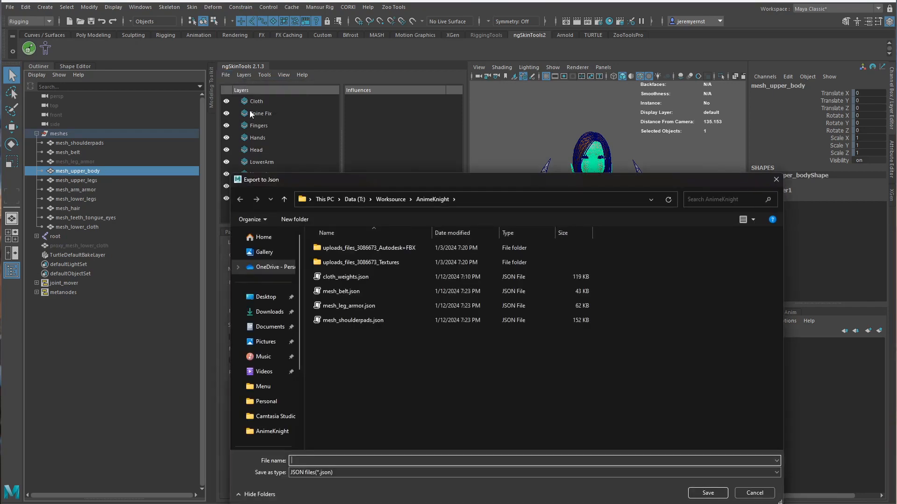
type("mesh_upper_body")
key("Return")
- Export the skinning layers of the upper legs mesh to a JSON file named mesh_upper_legs
left_click(98, 181)
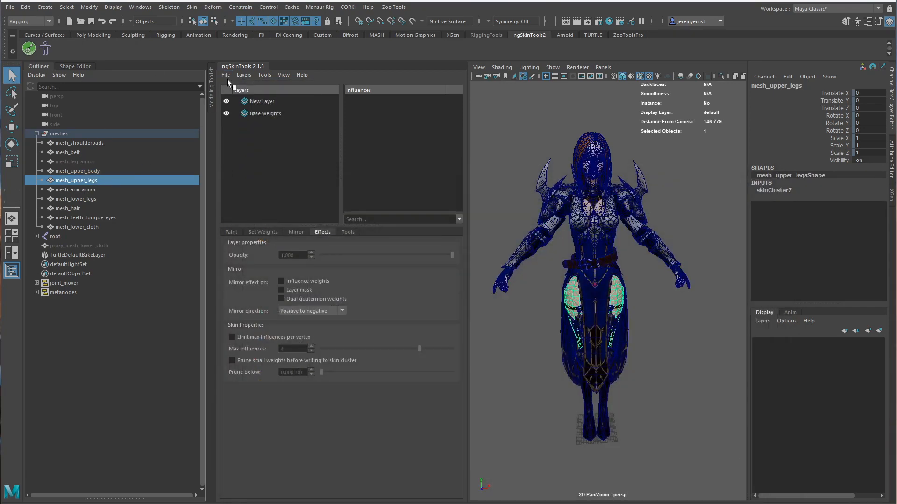
left_click(226, 75)
left_click(253, 105)
type("mesh_")
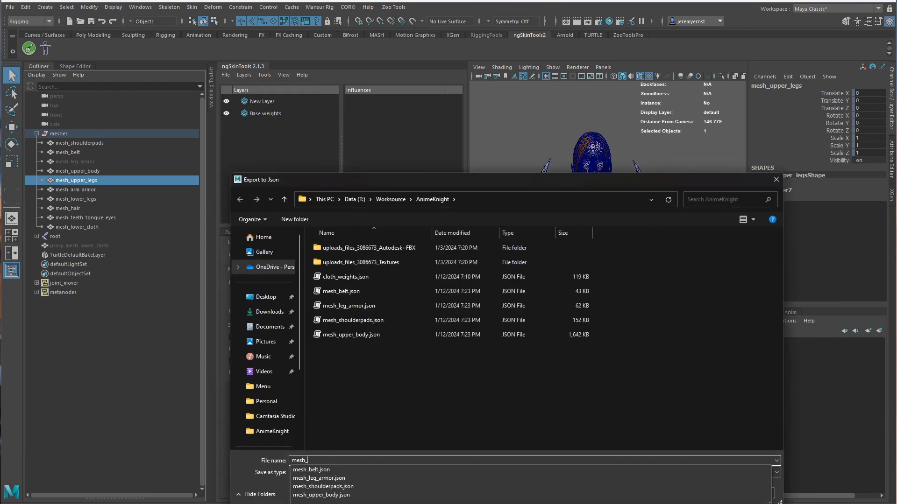
type("upper_legs")
key("Return")
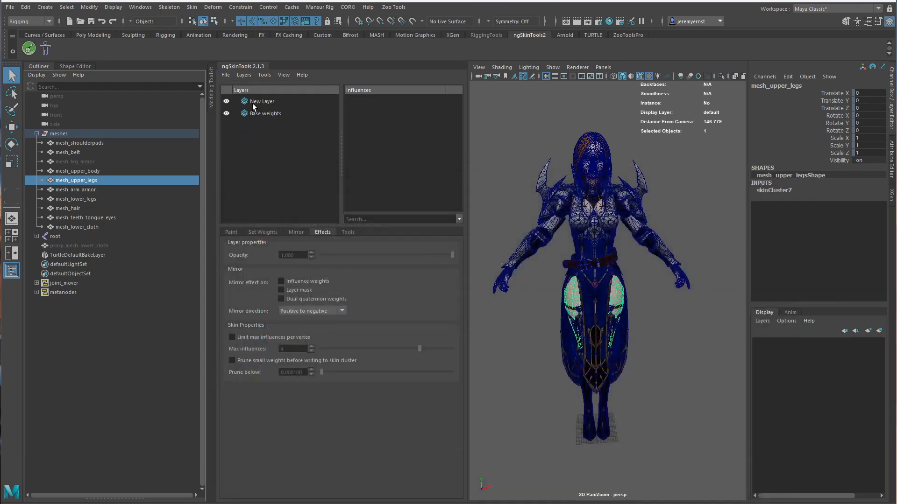
- Export the skinning layers of the arm armor mesh to a JSON file named mesh_arm_armor
left_click(84, 190)
left_click(226, 76)
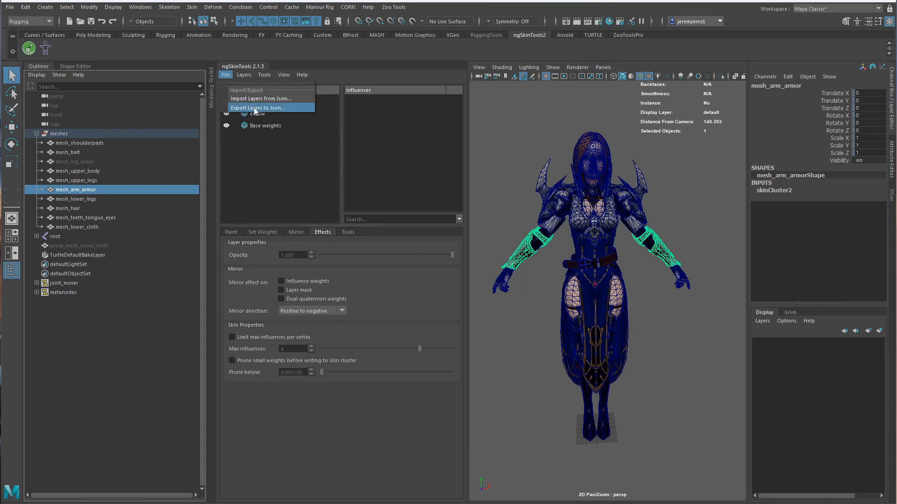
left_click(255, 108)
type("mesh_arm")
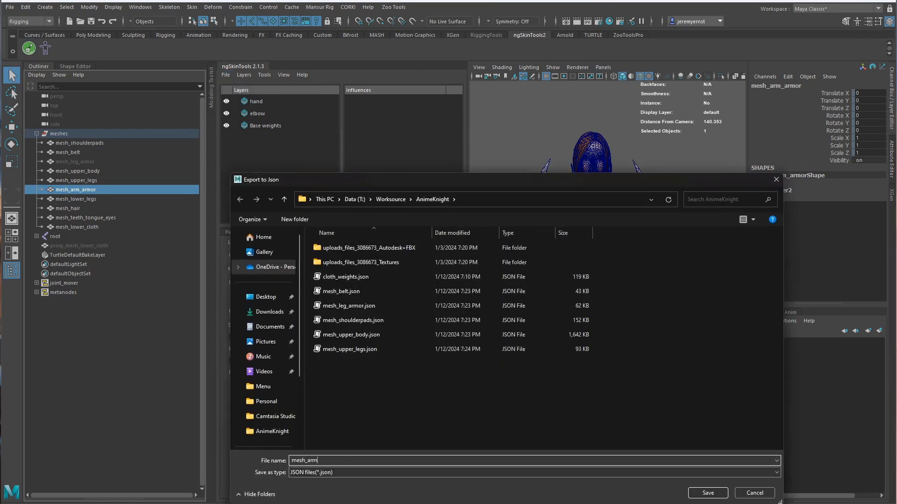
type("_armor")
key("Return")
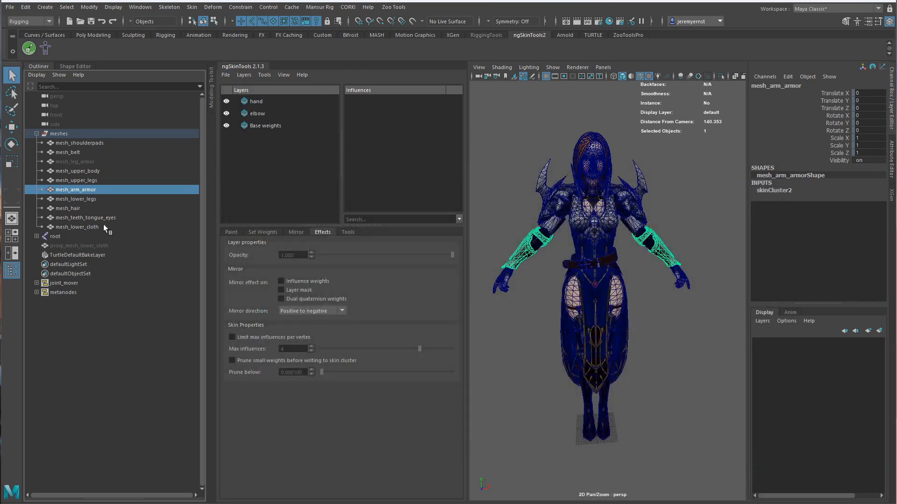
- Export the skinning layers of the lower legs mesh to a JSON file named mesh_lower_legs
left_click(80, 199)
left_click(226, 76)
left_click(255, 108)
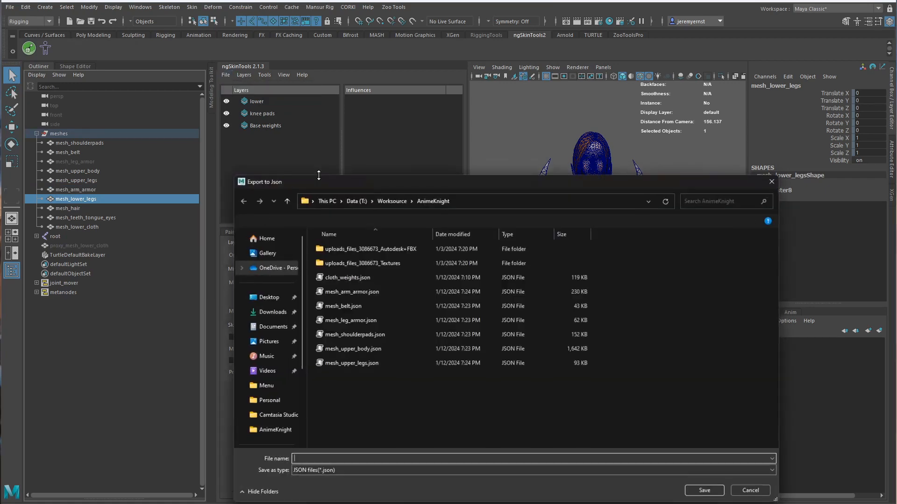
type("mesh_lower_legs")
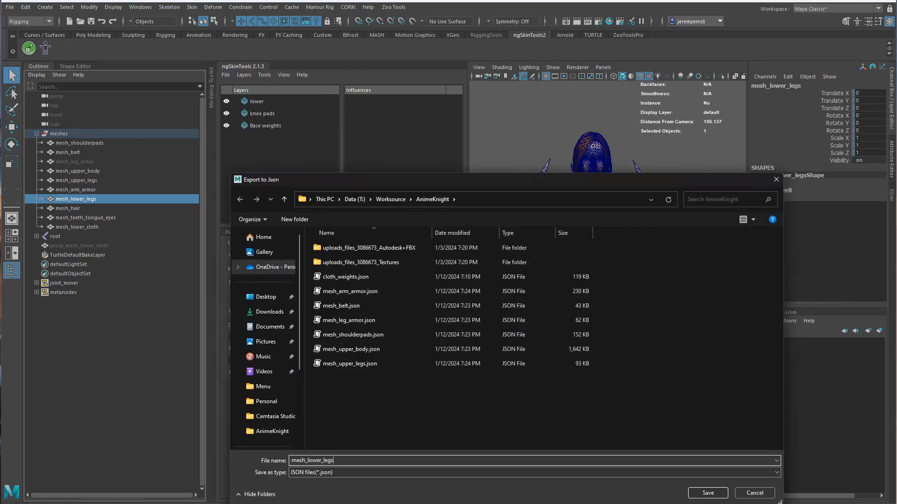
key("Return")
- Export the skinning layers of the hair mesh to a JSON file named mesh_hair
left_click(67, 208)
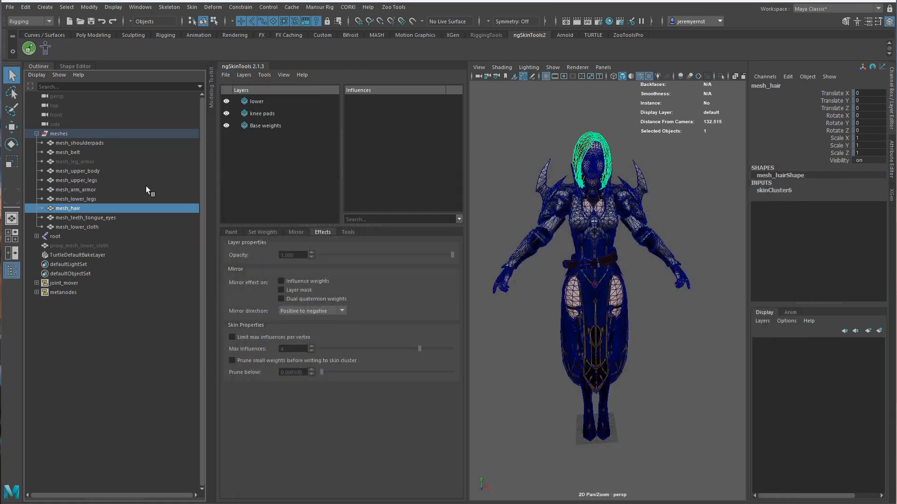
left_click(226, 75)
left_click(247, 108)
type("mes")
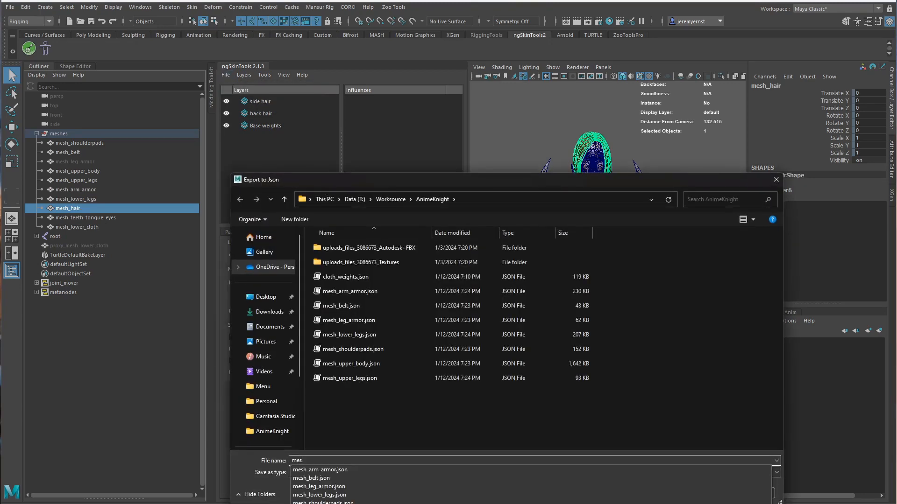
type("h_hair")
key("Return")
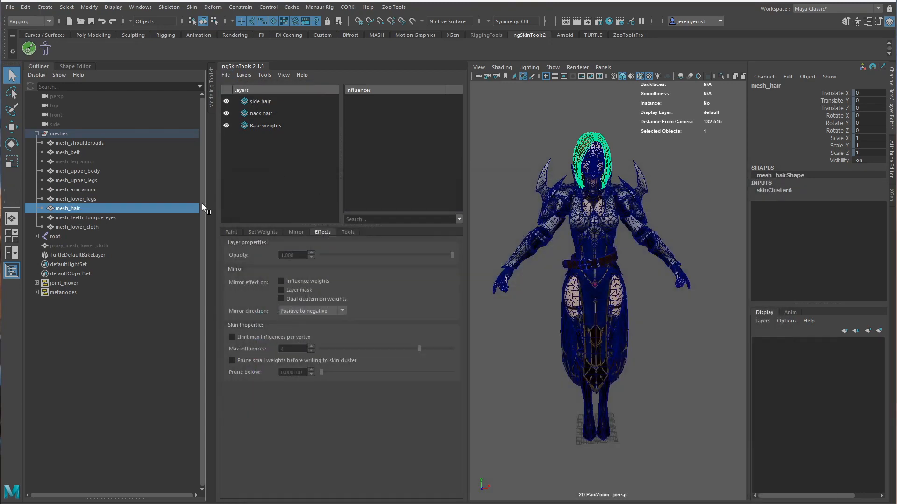
- Initialize skinning layers on the teeth, tongue and eyes mesh and export them to JSON as mesh_teeth_tongue_eyes
left_click(118, 227)
left_click(117, 217)
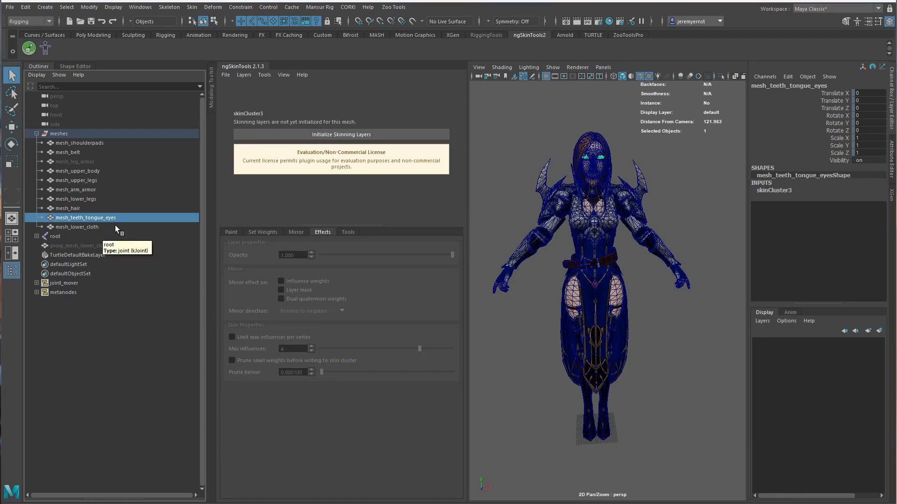
left_click(278, 134)
left_click(225, 75)
left_click(257, 108)
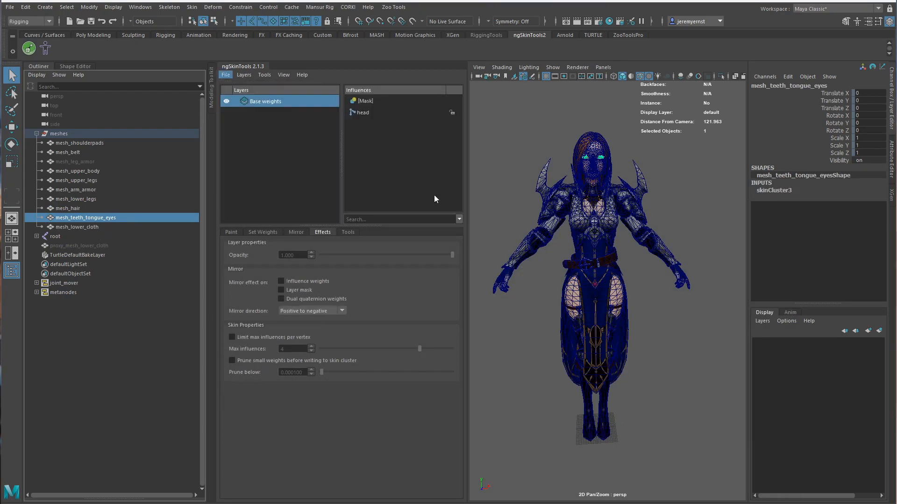
type("mesh_teeth")
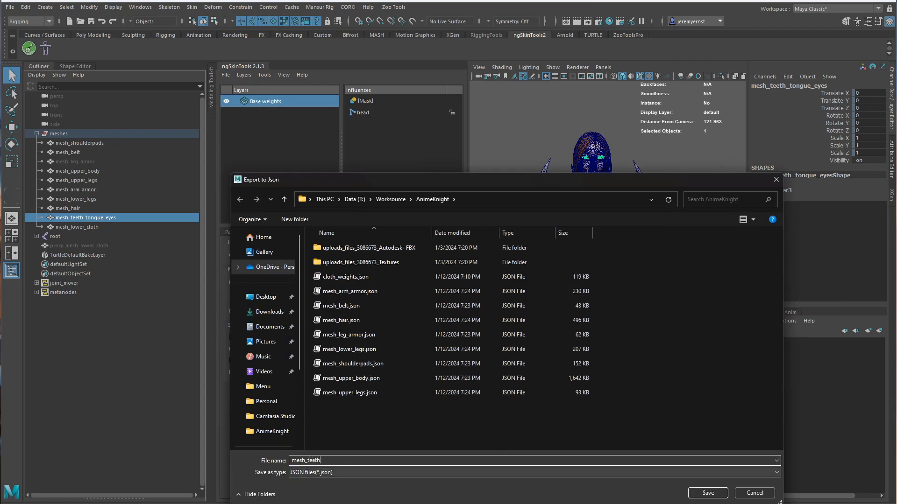
type("_tongue_eyes")
key("Return")
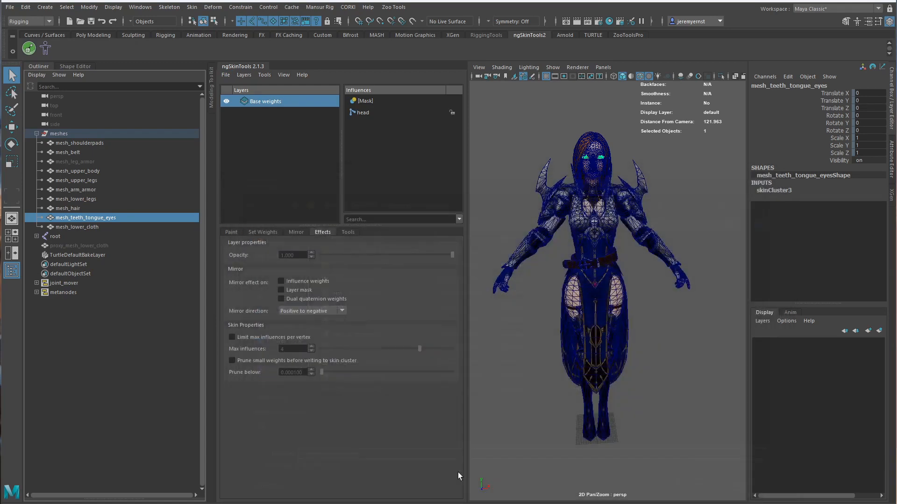
- Export the skinning layers of the lower cloth mesh to a JSON file named mesh_lower_cloth
left_click(76, 227)
left_click(225, 75)
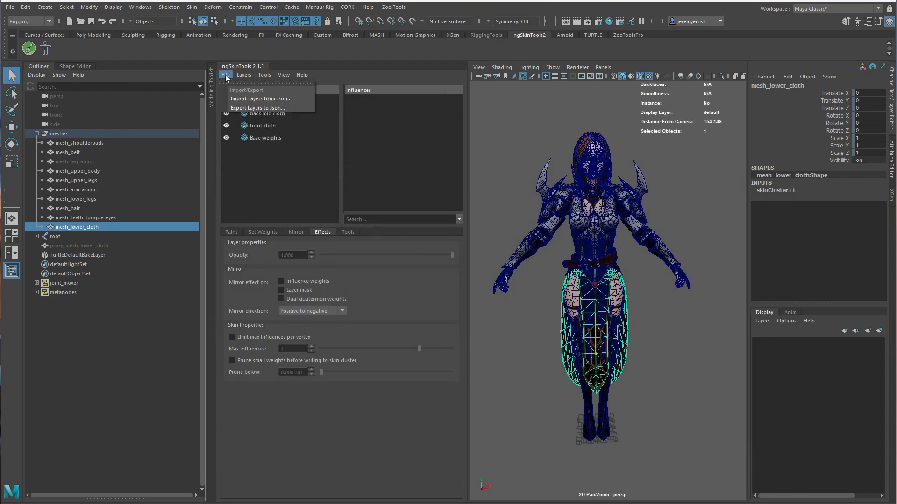
left_click(251, 113)
type("mesh_l")
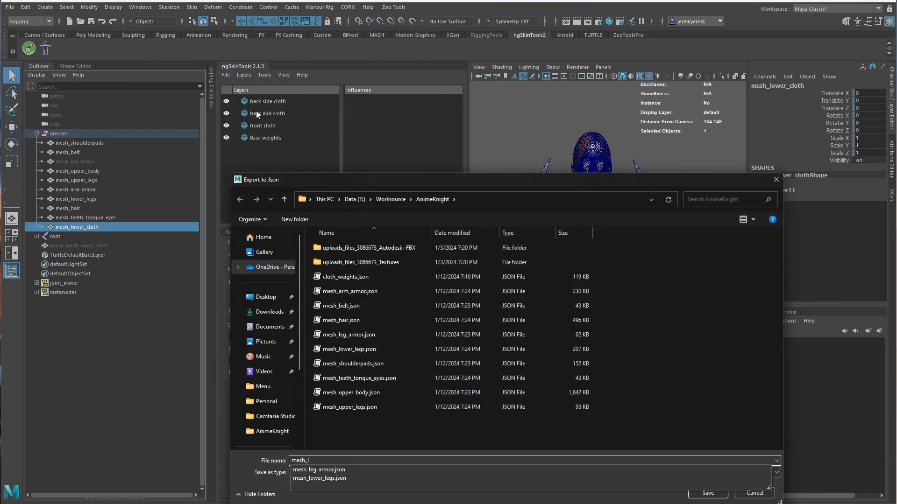
type("ower_cloth")
key("Return")
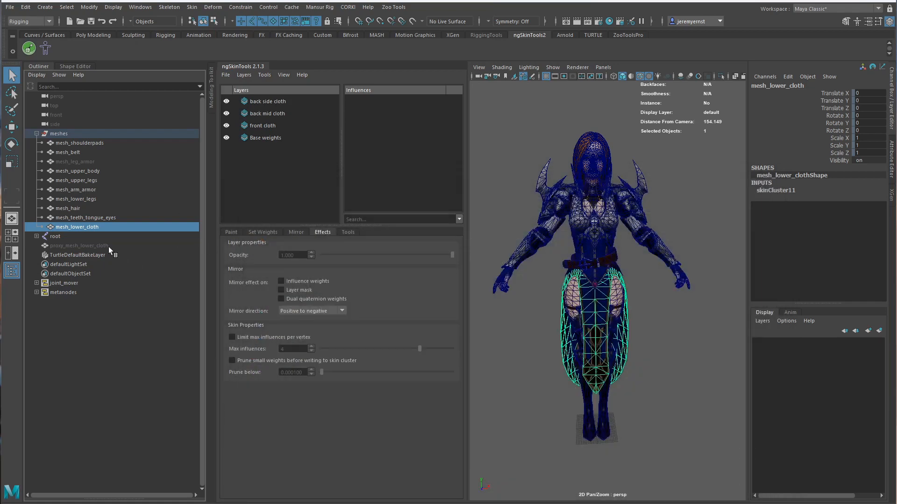
left_click(632, 421)
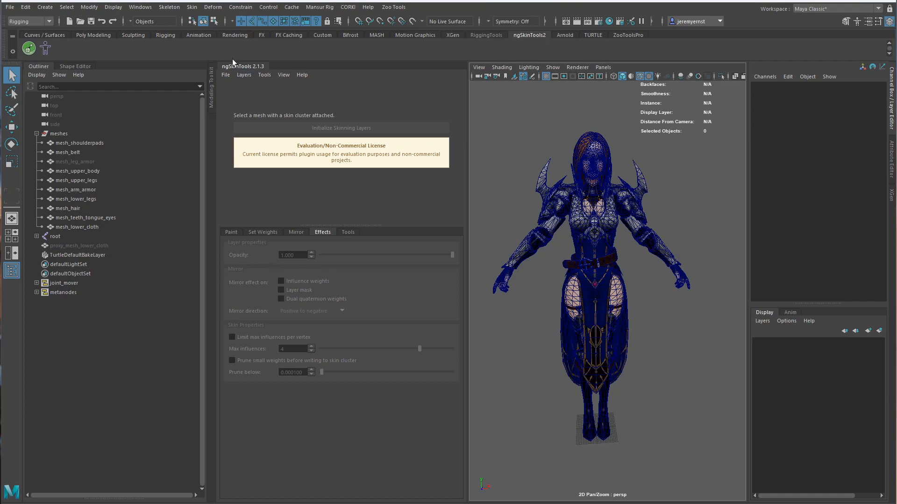
left_click(191, 7)
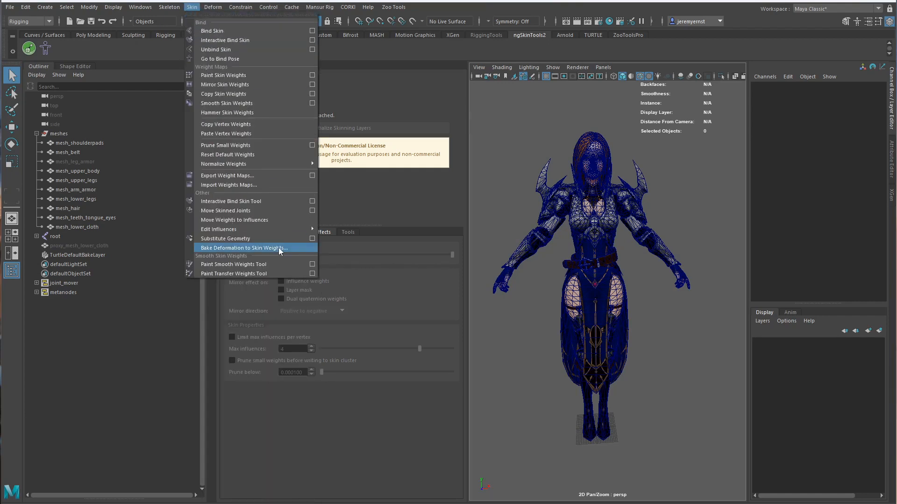
left_click(675, 420)
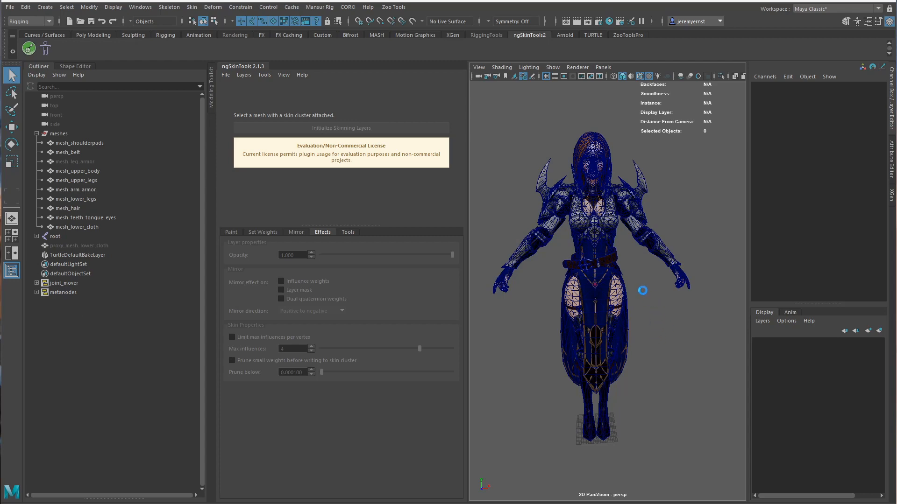
- Move the first left back cloth chain mover to about X -5.2, Y -3.8, Z -1.3, near the belt
right_click_drag(600, 307, 654, 333, "alt")
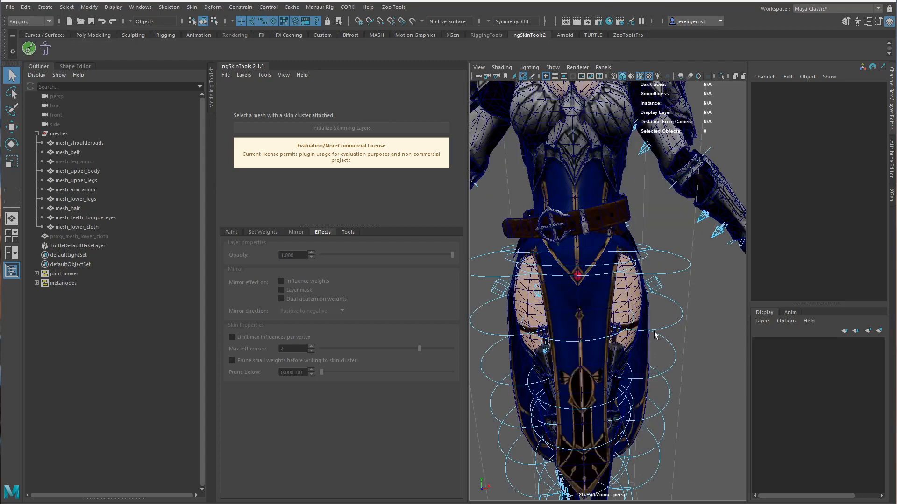
left_click_drag(655, 333, 609, 228, "alt")
left_click(692, 276)
key("w")
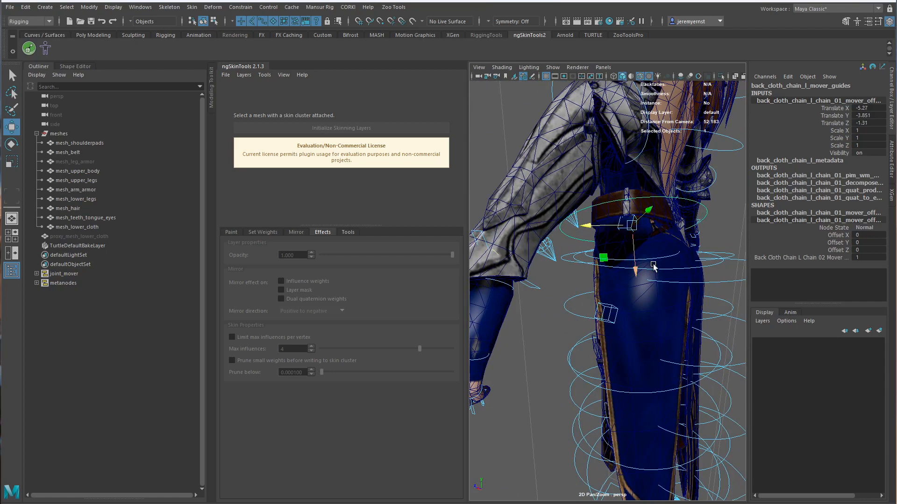
left_click_drag(653, 264, 628, 233, "alt")
left_click_drag(537, 386, 596, 358, "alt")
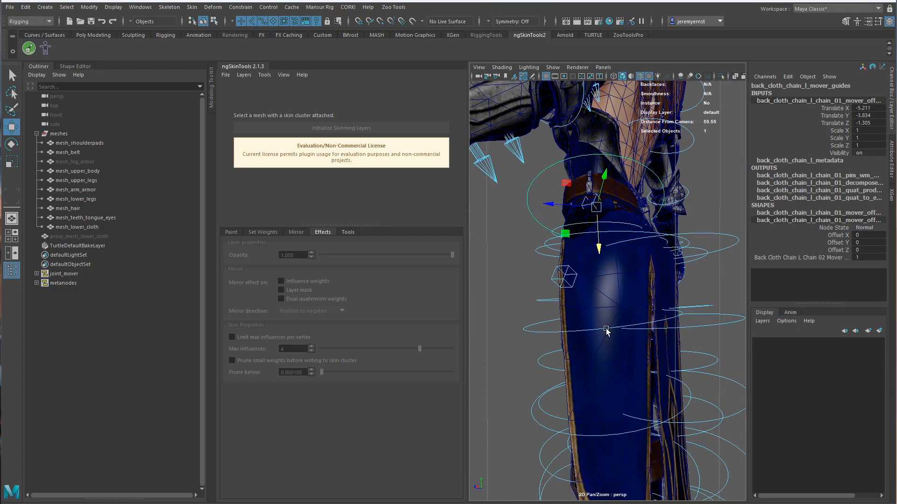
- Raise the second left back cloth chain mover along its chain to about Translate X -5
left_click(607, 330)
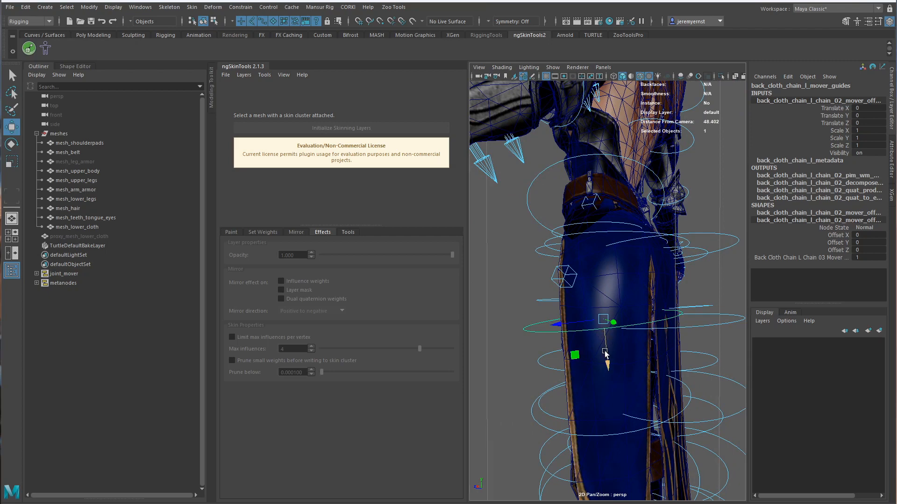
mouse_move(605, 352)
left_mouse_down()
mouse_move(632, 348)
mouse_move(592, 359)
left_mouse_up()
left_click_drag(601, 312, 598, 279)
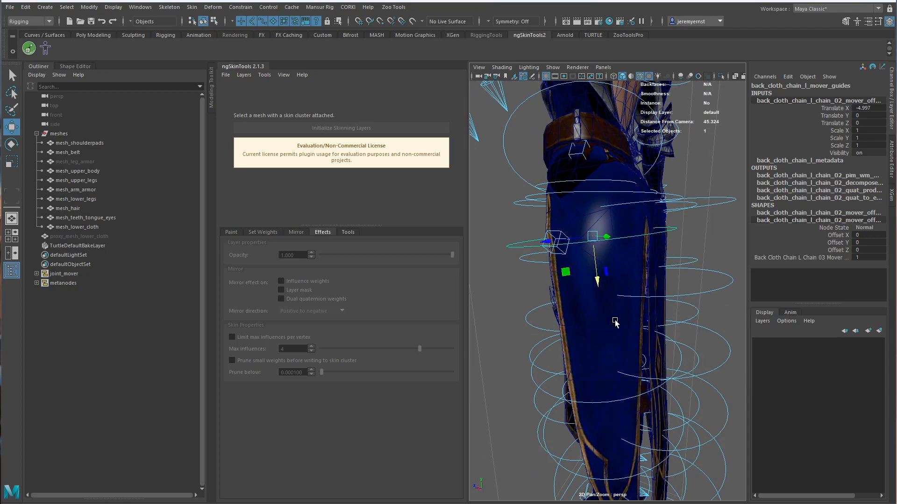
- Raise the third and fourth left back cloth chain movers to about Translate X -3.8 and -1.75, and clear the selection
left_click_drag(615, 321, 588, 382, "alt")
left_click(540, 382)
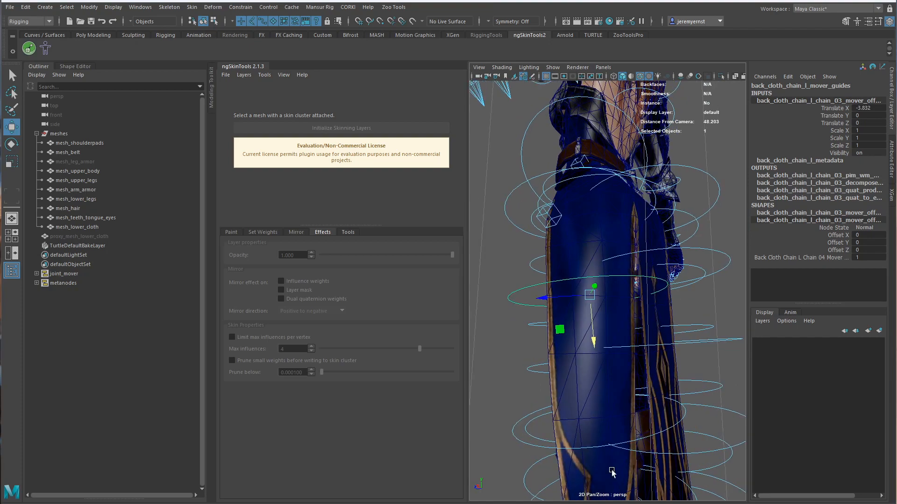
left_click(595, 447)
left_click_drag(594, 447, 516, 443, "alt")
scroll(597, 426, "down", 4)
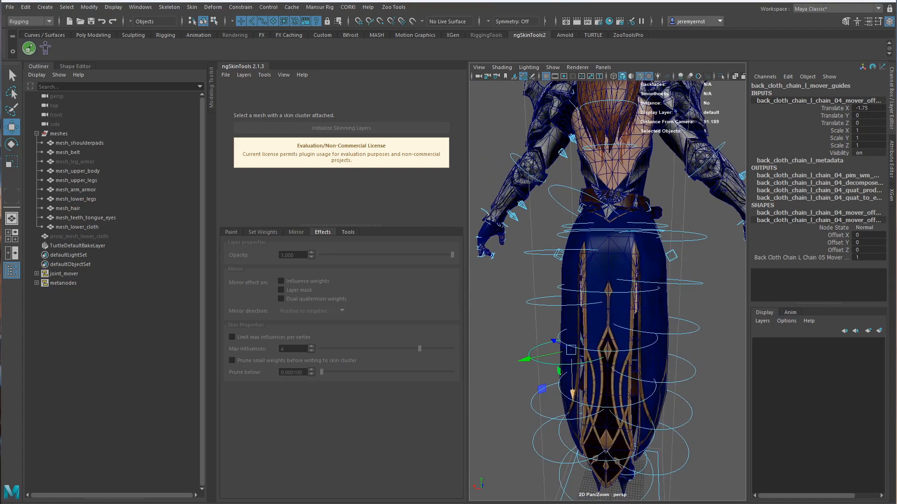
left_click(515, 443)
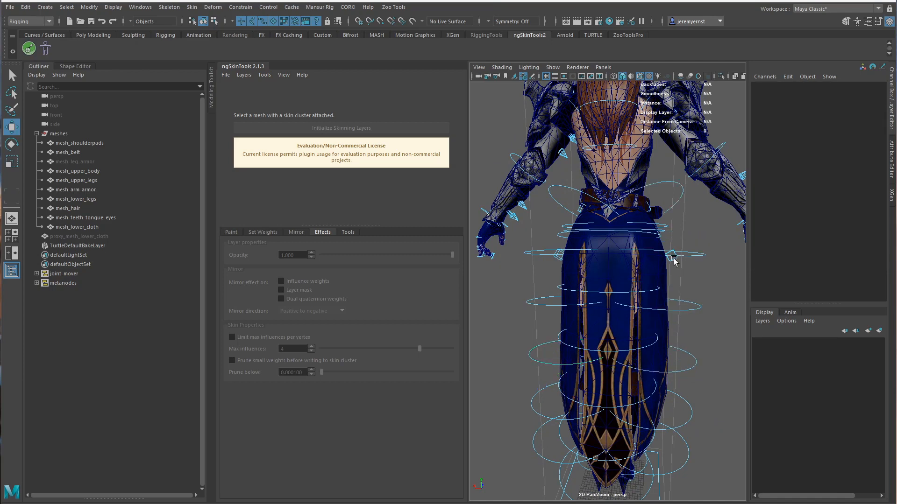
- Move the first middle back cloth chain mover up against the back of the belt, to about X -4.2 and Z 1.9
left_click_drag(675, 262, 633, 255, "alt")
left_click(649, 270)
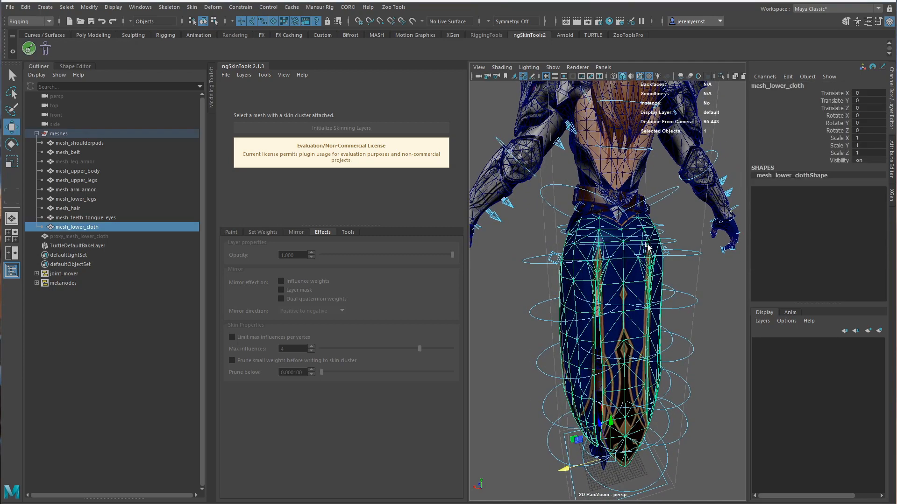
left_click(651, 251)
scroll(653, 252, "up", 5)
middle_click_drag(663, 258, 622, 268, "alt")
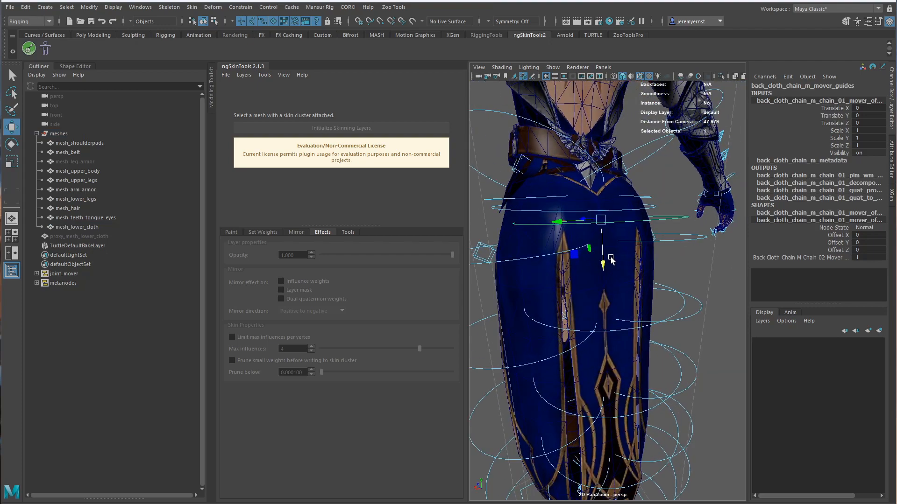
left_click_drag(602, 262, 498, 239)
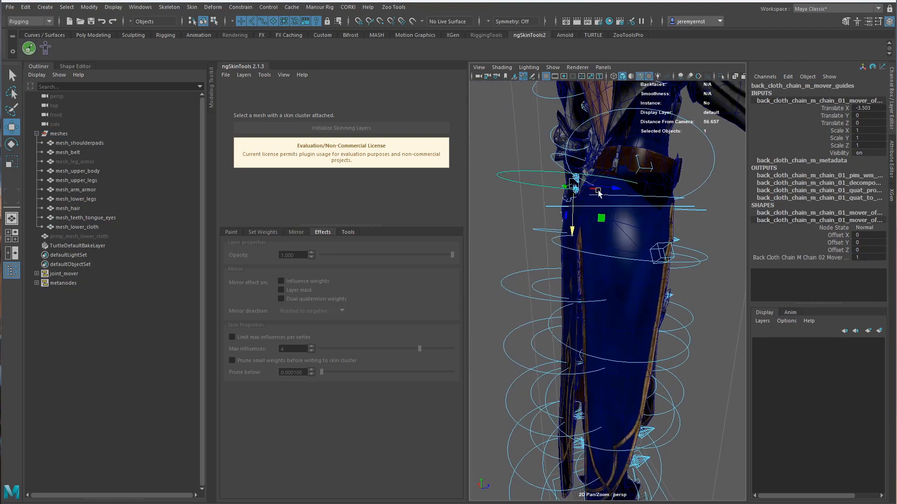
left_click_drag(602, 191, 621, 195)
left_click_drag(579, 221, 587, 201)
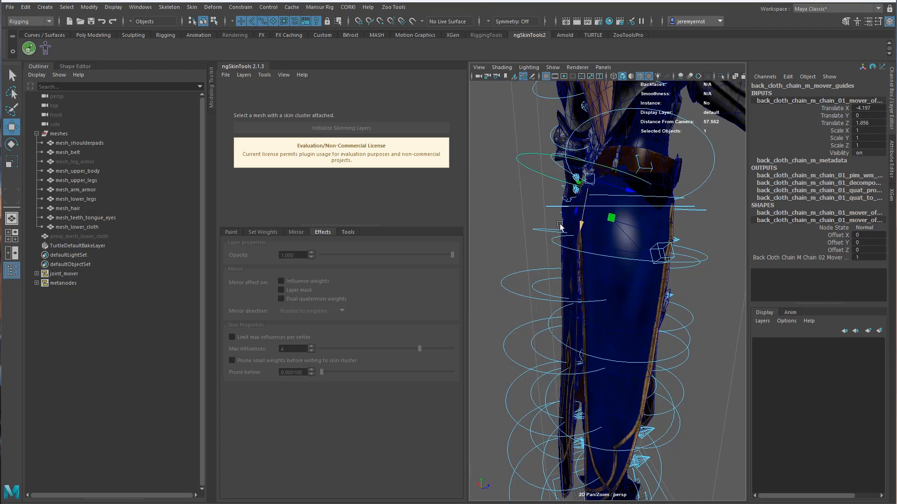
- Raise the second and third middle back cloth chain movers along the back cloth panel
left_click_drag(533, 246, 642, 251, "alt")
left_click(608, 296)
left_click_drag(592, 322, 591, 274)
middle_click_drag(629, 262, 650, 155, "alt")
left_click(582, 272)
left_click_drag(606, 306, 608, 263)
middle_click_drag(651, 351, 641, 282, "alt")
- Raise the fourth and fifth middle back cloth chain movers, moving the fifth to about Translate X -3.3
left_click(630, 274)
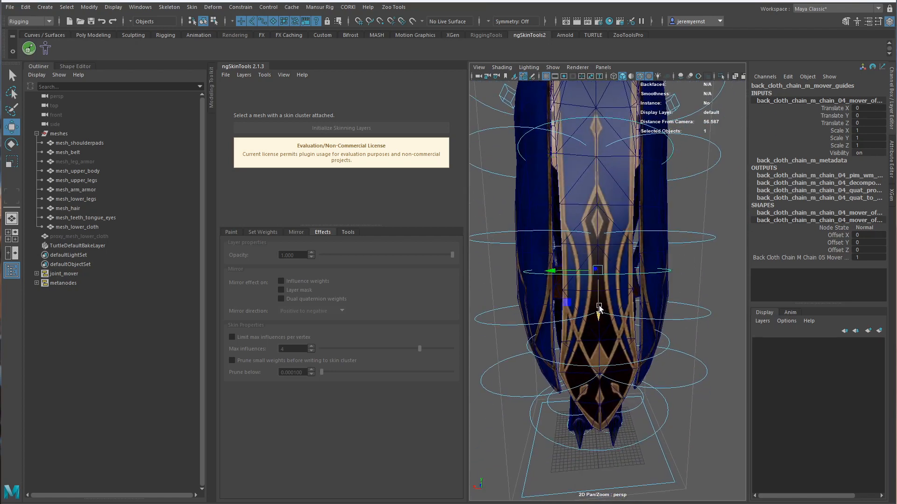
left_click_drag(596, 310, 597, 281)
middle_click_drag(630, 357, 632, 319, "alt")
left_click(632, 319)
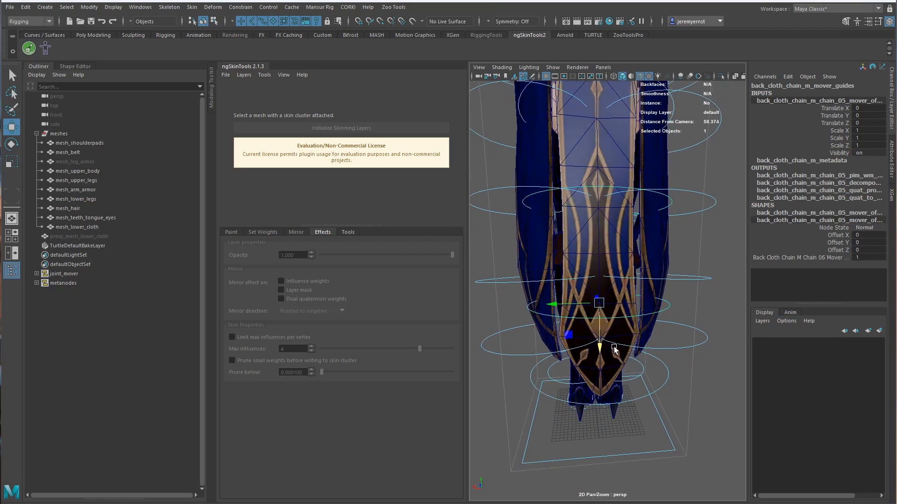
left_click_drag(599, 347, 600, 317)
left_click_drag(603, 335, 601, 316, "alt")
right_click_drag(654, 346, 628, 347, "alt")
mouse_move(629, 347)
left_mouse_down("alt")
mouse_move(607, 348)
mouse_move(628, 351)
left_mouse_up("alt")
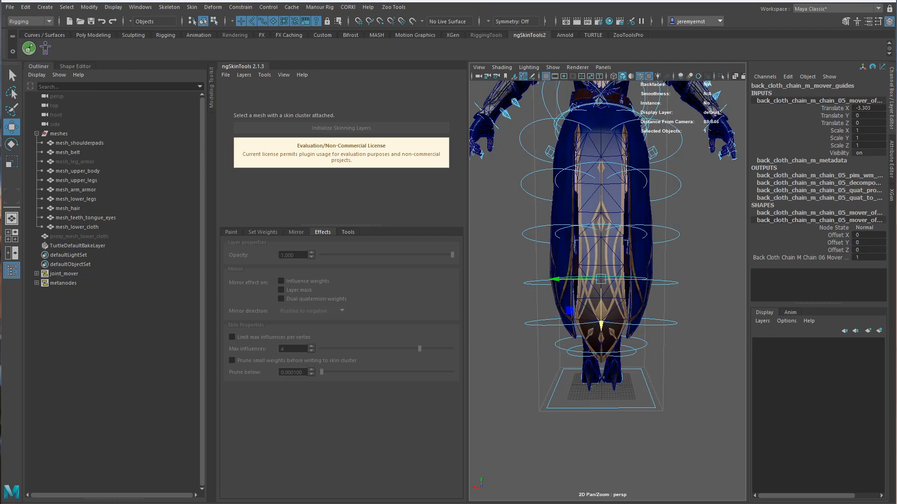
- Examine the placement of the repositioned cloth chain movers around the whole character
left_click(668, 192)
right_click_drag(653, 186, 604, 180, "alt")
left_click_drag(576, 250, 649, 274, "alt")
left_click_drag(555, 263, 686, 251, "alt")
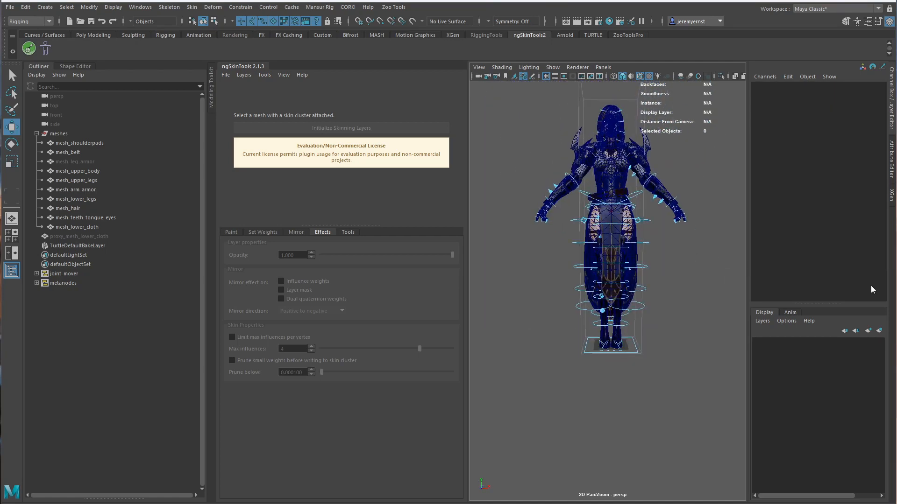
scroll(664, 269, "up", 3)
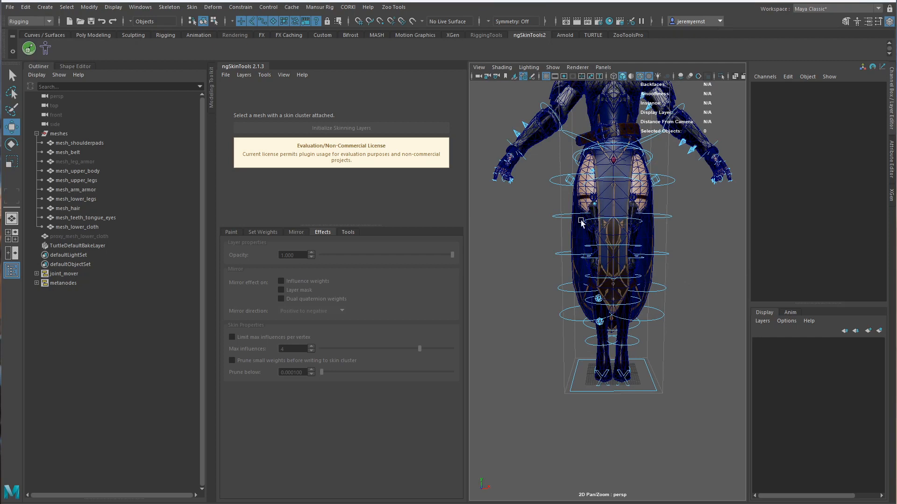
scroll(607, 215, "up", 2)
left_click_drag(606, 220, 652, 172, "alt")
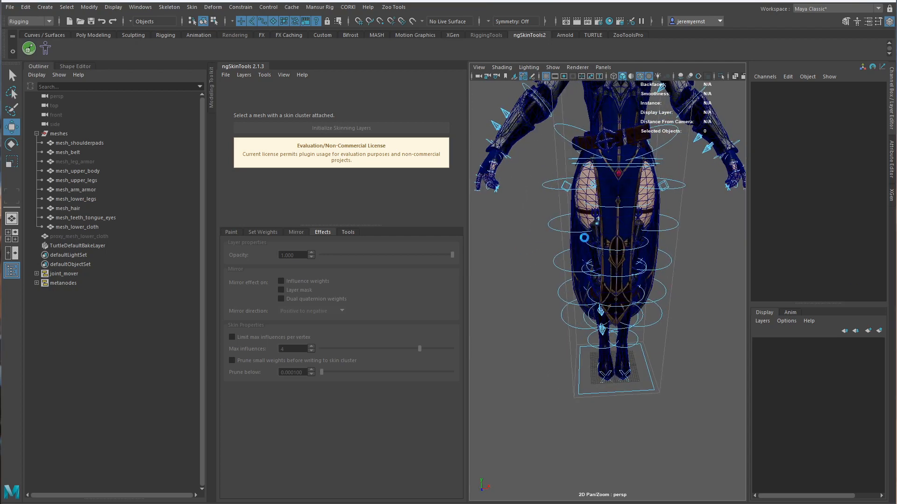
- Select the root joint and check its output connections, then clear the selection
left_click(76, 247)
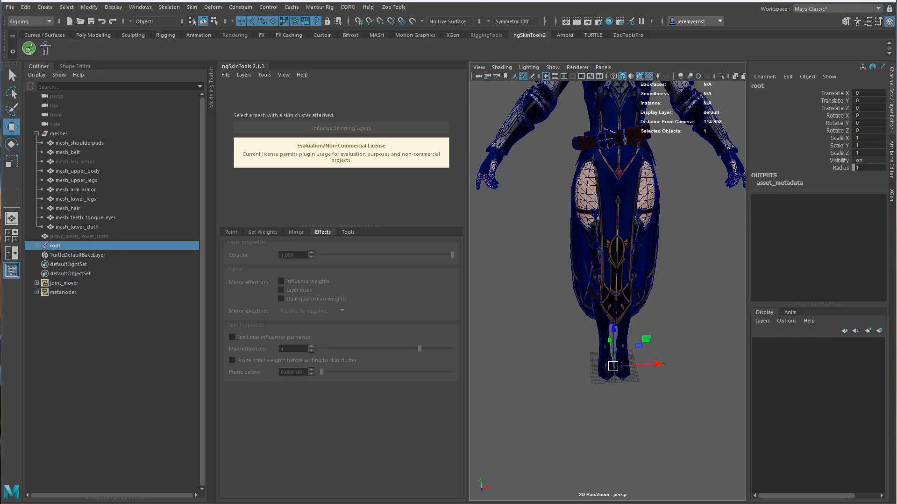
left_click_drag(637, 336, 661, 292, "alt")
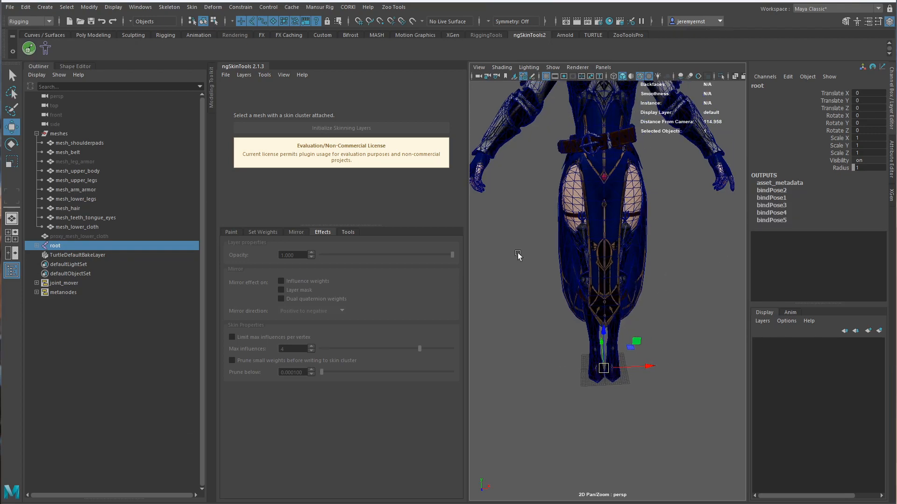
left_click(46, 133)
left_click(691, 399)
left_click(78, 246)
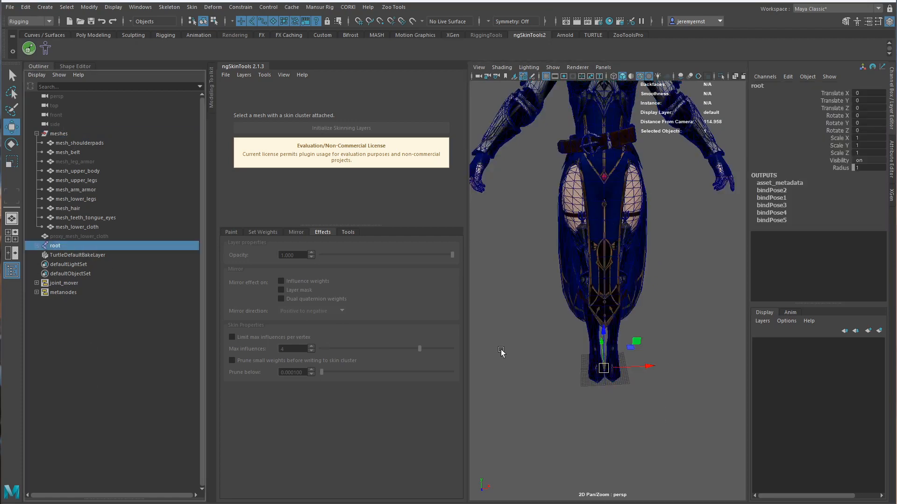
left_click(698, 341)
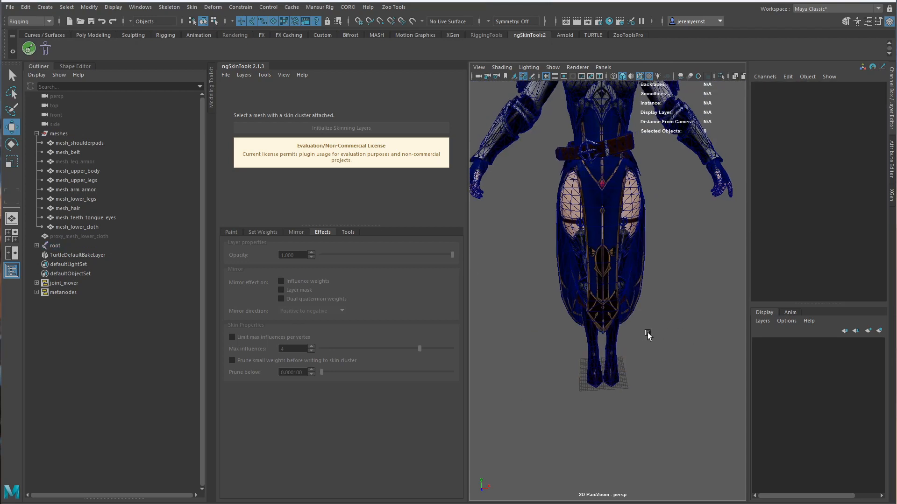
- Turn off the wireframe overlay on the shaded character in the perspective view
left_click(501, 67)
left_click(533, 155)
left_click_drag(676, 286, 636, 288, "alt")
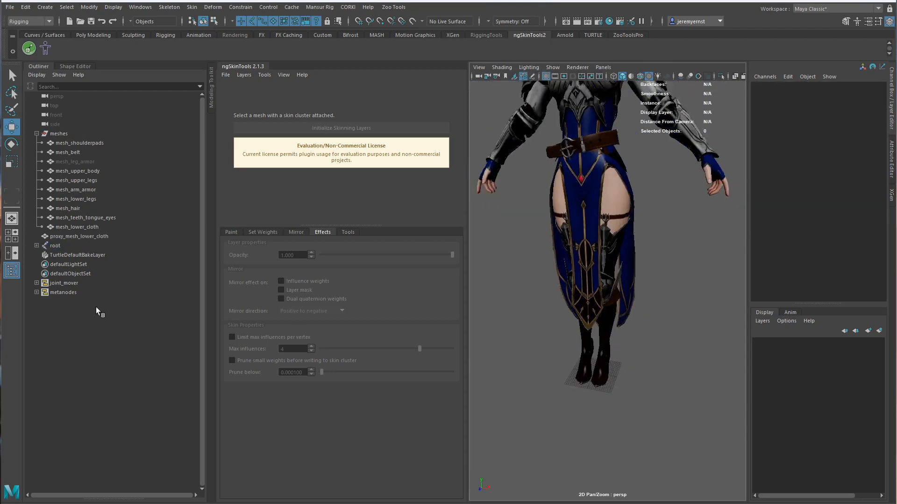
- Hide mesh_lower_cloth to work on proxy_mesh_lower_cloth, and expand the full root joint hierarchy
left_click(73, 227)
key("ctrl+h")
left_click(86, 238)
scroll(601, 223, "up", 1)
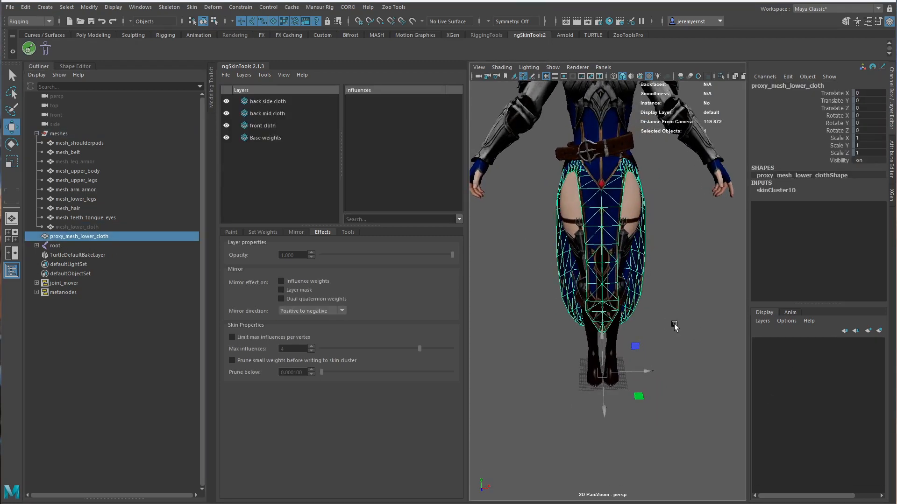
left_click_drag(667, 321, 649, 306, "alt")
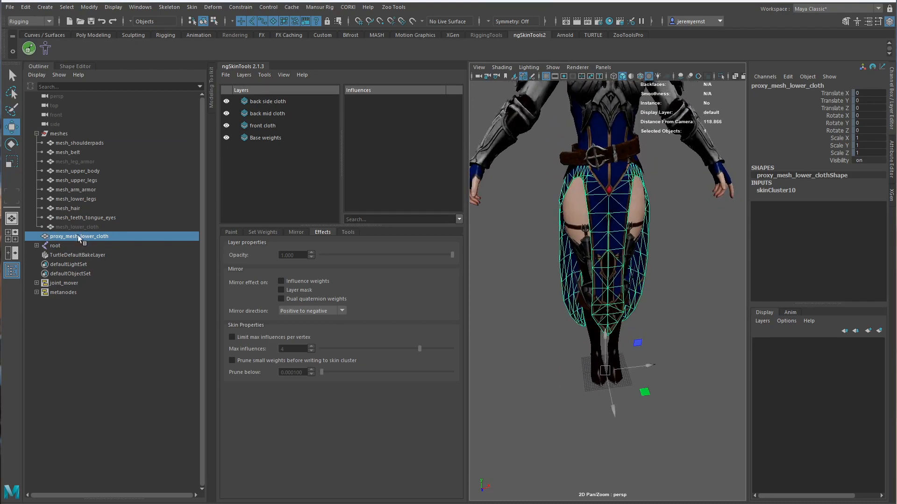
left_click_drag(697, 267, 567, 250, "alt")
left_click(36, 246, "shift")
- Rotate back_cloth_chain_01_l about 66 degrees around Z to test the cloth deformation, and undo the rotation
left_click(106, 267)
key("e")
left_click_drag(579, 194, 521, 204)
right_click_drag(522, 204, 570, 223, "alt")
middle_click_drag(570, 223, 557, 284, "alt")
right_click_drag(557, 284, 526, 225, "alt")
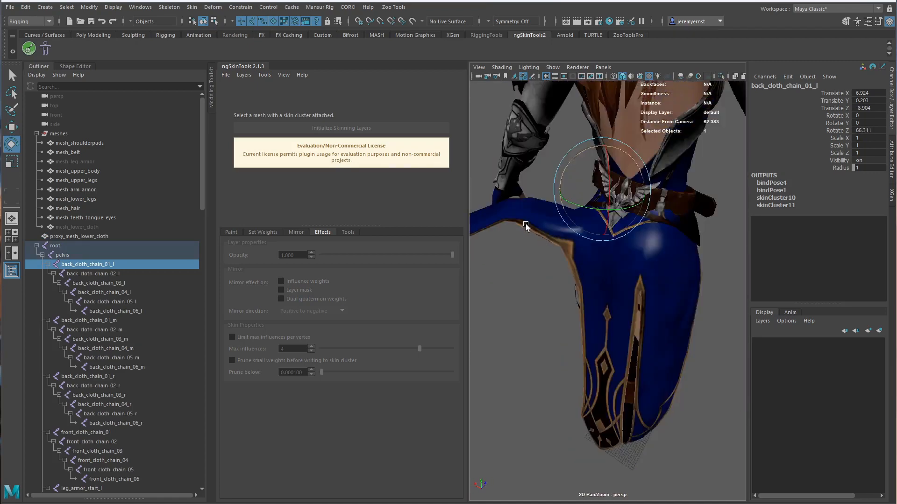
left_click_drag(527, 225, 474, 223, "alt")
key("q")
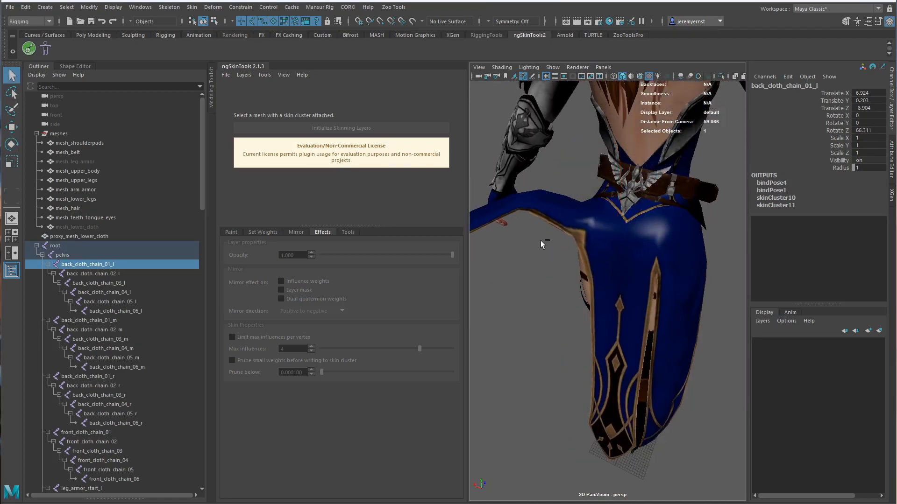
key("ctrl+z")
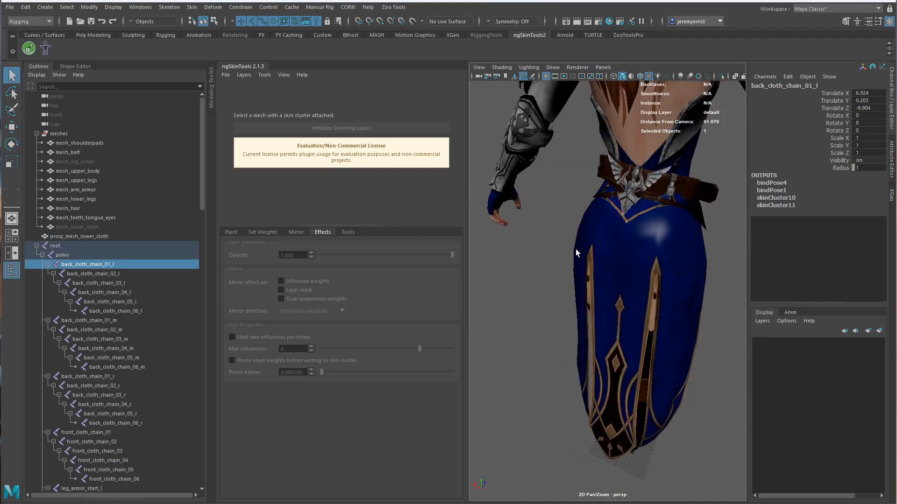
- Delete the back side cloth, back mid cloth and front cloth skinning layers of proxy_mesh_lower_cloth, keeping only Base weights
left_click(576, 248)
left_click_drag(573, 304, 548, 244, "alt")
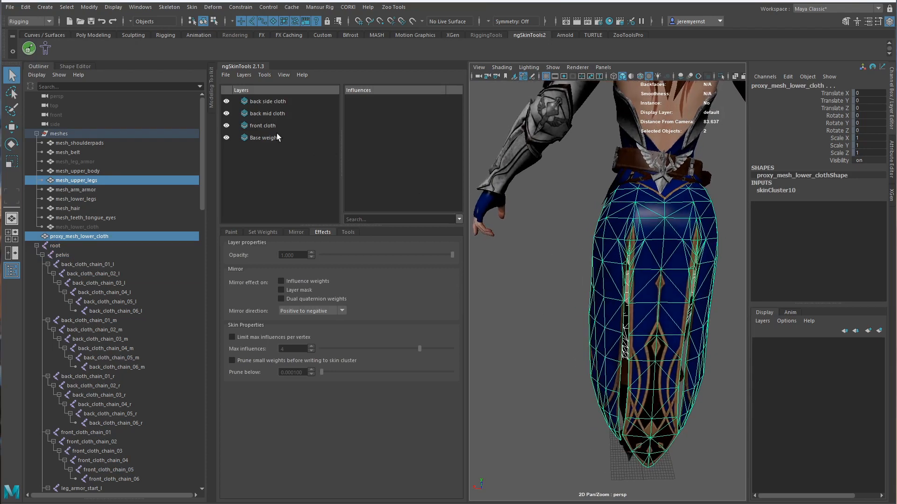
left_click_drag(278, 129, 274, 103)
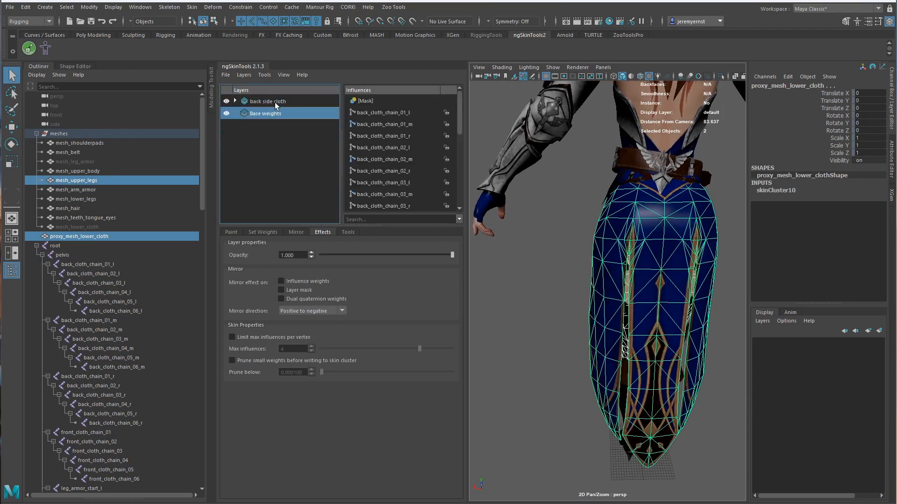
left_click(274, 103)
key("Delete")
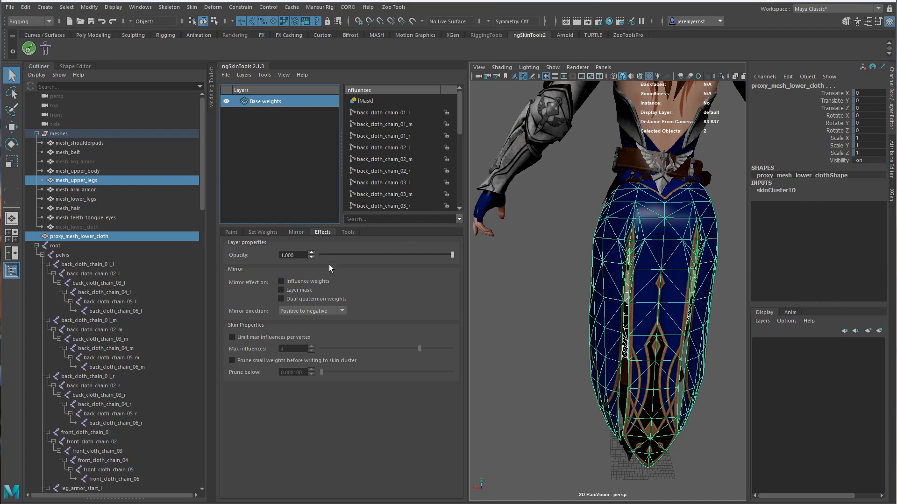
- Rotate the cloth chain joints from back_cloth_chain_01_l through front_cloth_chain_05 together to test the remaining base weights
left_click_drag(112, 263, 107, 469)
key("e")
left_click_drag(647, 324, 645, 345)
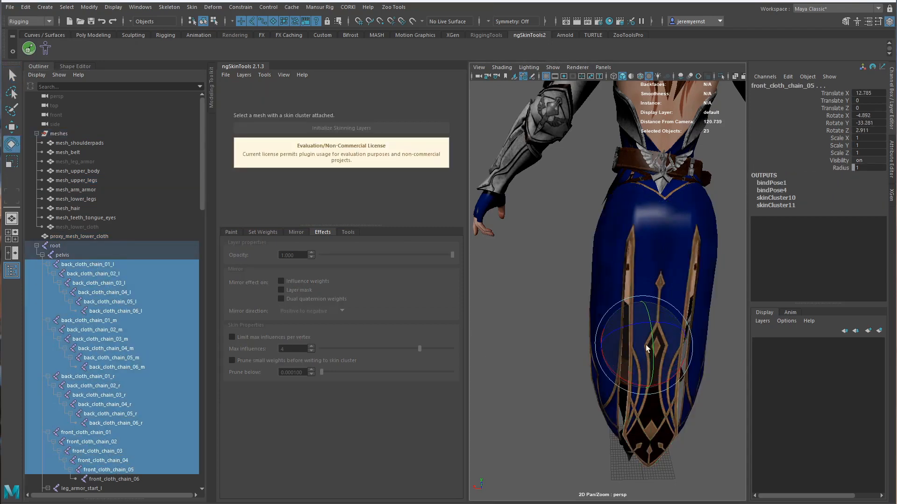
- Add a skinning layer named front cloth to proxy_mesh_lower_cloth
left_click(597, 302)
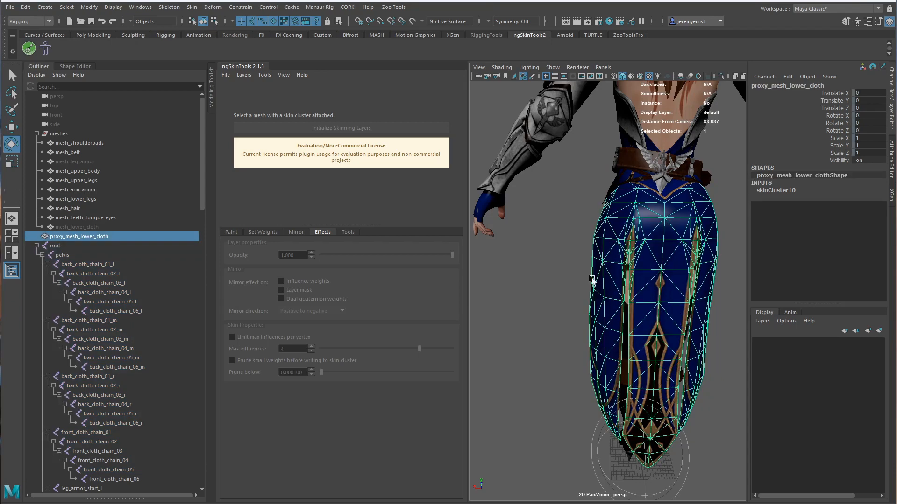
left_click(247, 75)
left_click(269, 108)
type("f")
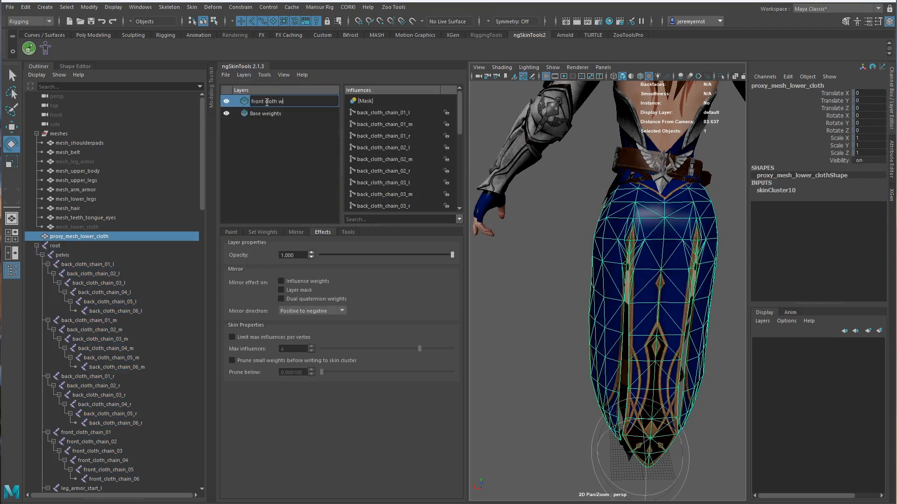
type("ront cloth w")
key("BackSpace")
key("BackSpace")
key("Return")
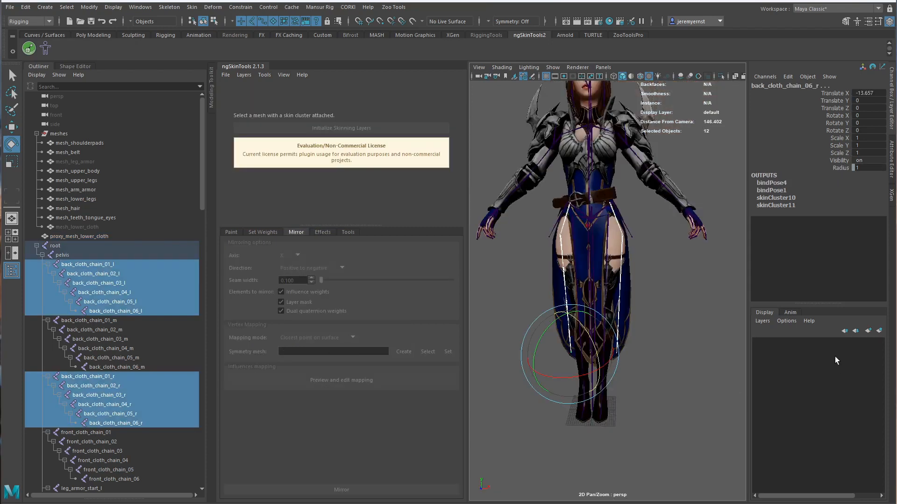
- Rotate the thigh_l joint about -73 degrees around Y to raise the leg for a cloth test
left_click(676, 348)
scroll(639, 321, "up", 3)
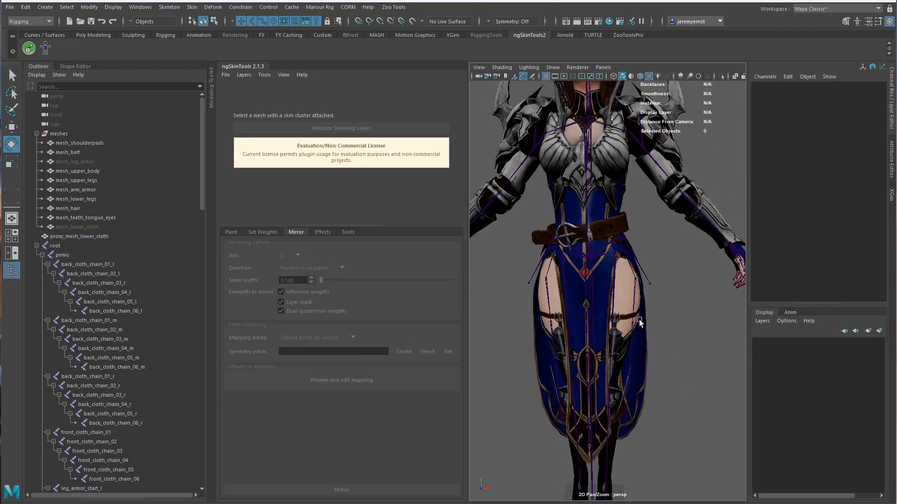
left_click_drag(638, 321, 579, 313, "alt")
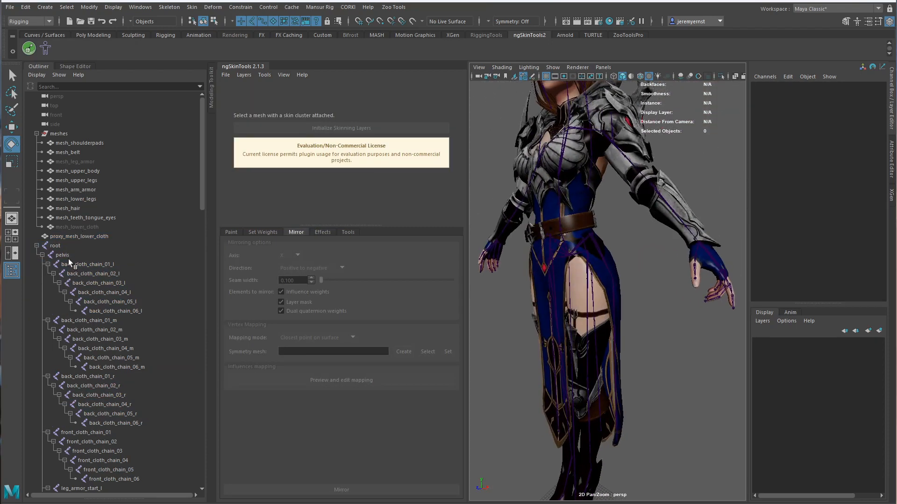
scroll(125, 301, "down", 5)
left_click(89, 377)
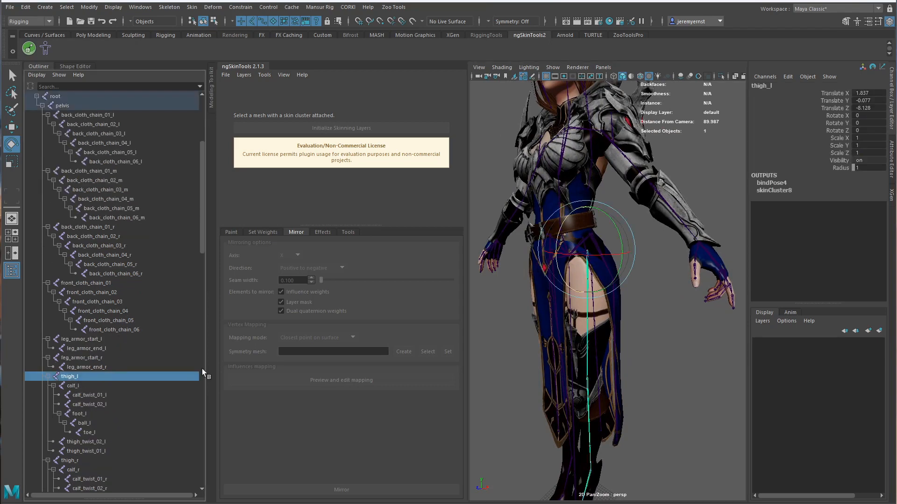
key("f")
left_click_drag(643, 287, 654, 224)
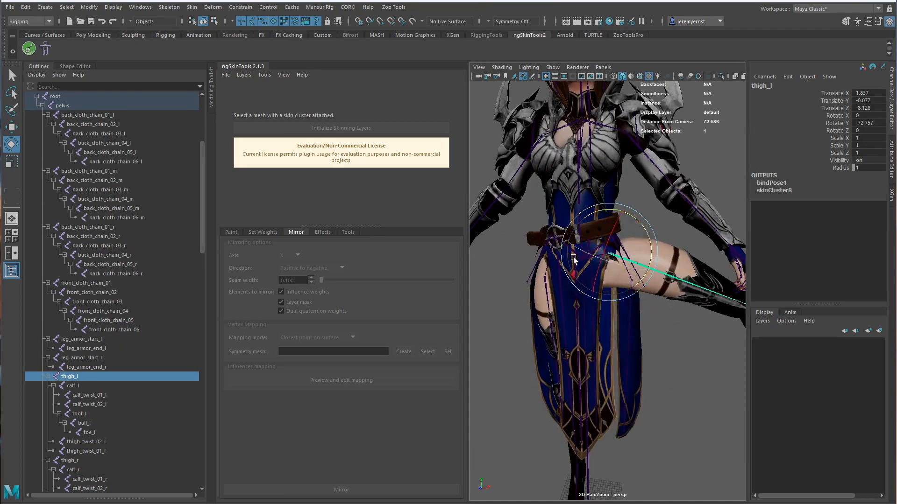
- Rotate back_cloth_chain_01_l to about -36 degrees in X and 65 in Z, and shift it to follow the raised thigh
key("q")
left_click(633, 289)
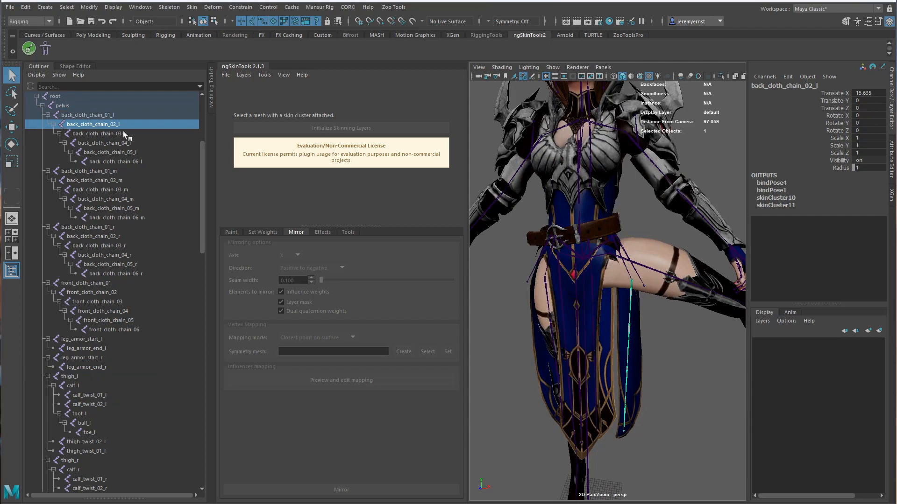
left_click(107, 115)
key("e")
left_click_drag(650, 258, 621, 267, "alt")
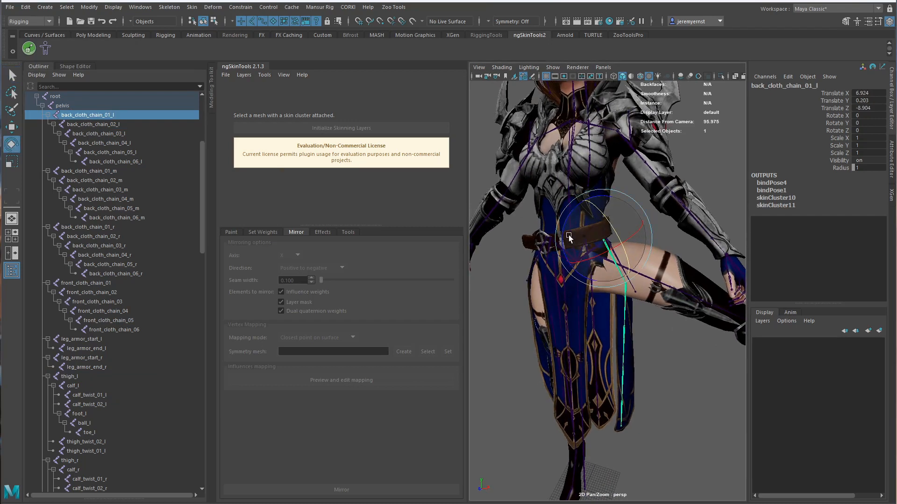
left_click_drag(561, 239, 622, 232)
key("w")
left_click_drag(578, 203, 577, 204)
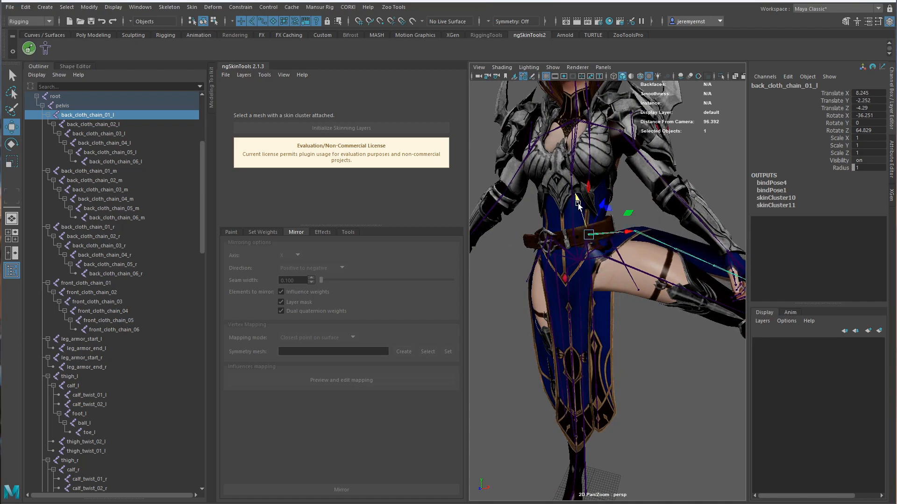
mouse_move(628, 232)
left_mouse_down()
mouse_move(665, 248)
mouse_move(615, 244)
mouse_move(630, 231)
left_mouse_up()
- Rotate back_cloth_chain_02_l around Z to drape the side cloth over the raised thigh
left_click(654, 219)
left_click(625, 232)
key("e")
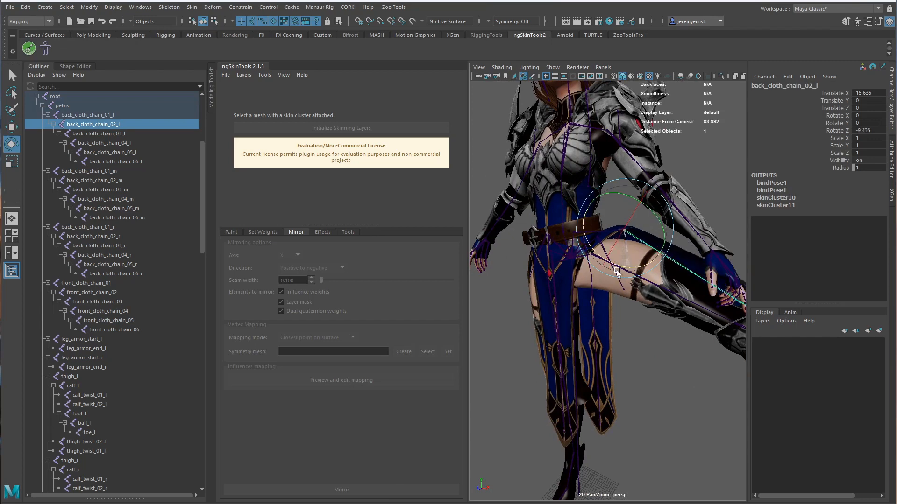
left_click_drag(617, 272, 497, 280)
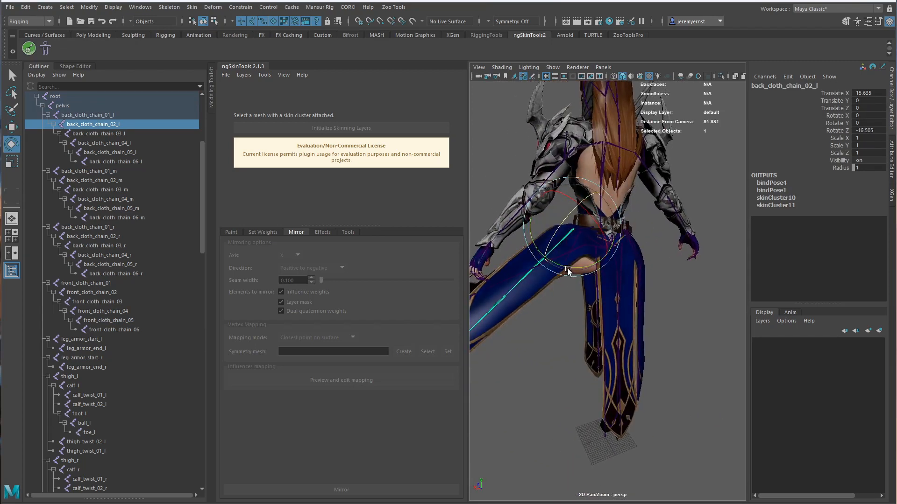
left_click_drag(567, 271, 556, 267)
- Try rotating back_cloth_chain_03_l through back_cloth_chain_06_l together, and undo the rotation
key("q")
left_click_drag(126, 136, 136, 162)
scroll(548, 293, "down", 3)
key("e")
left_click_drag(507, 377, 572, 388)
key("ctrl+z")
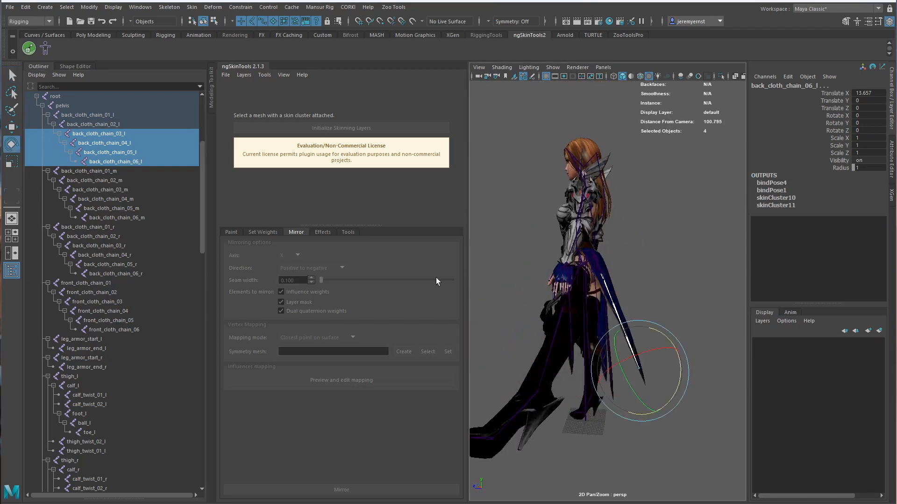
- Rotate back_cloth_chain_03_l and back_cloth_chain_04_l, then the 05_l and 06_l joints, to hang the side cloth below the thigh
left_click(109, 133)
left_click_drag(647, 298, 585, 329)
left_click(139, 144)
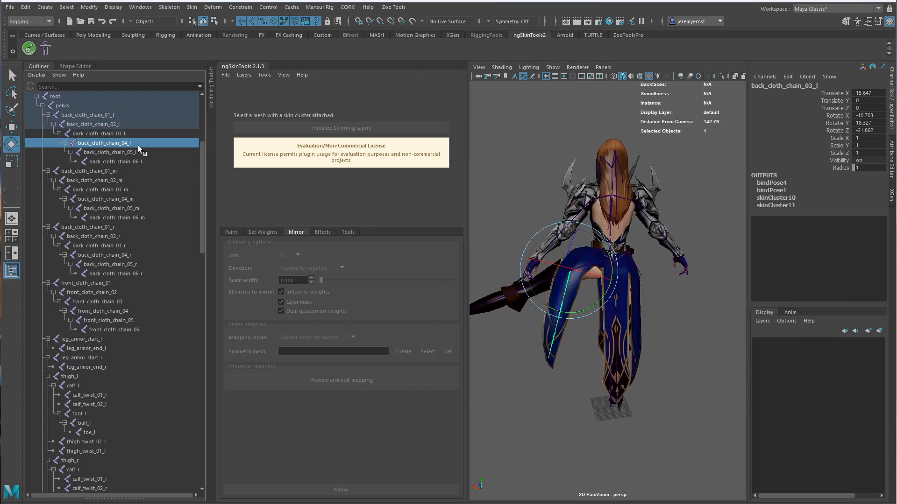
left_click_drag(111, 152, 135, 163)
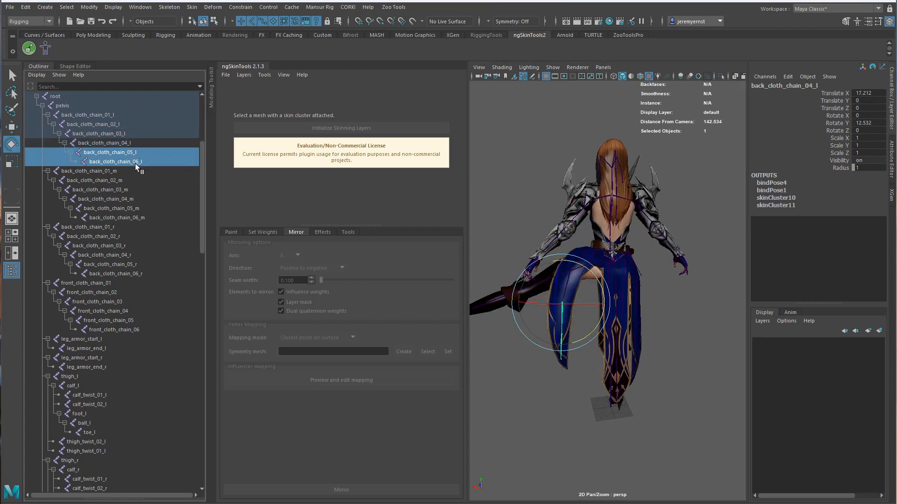
left_click_drag(527, 308, 767, 400, "alt")
left_click_drag(710, 401, 738, 258, "alt")
- Rotate back_cloth_chain_02_l to about -16 degrees in X, 52 in Y and -22 in Z, viewing the drape from behind
left_click(675, 348)
scroll(590, 259, "up", 3)
left_click(569, 244)
left_click_drag(638, 203, 522, 262)
key("w")
right_click_drag(521, 262, 452, 263, "alt")
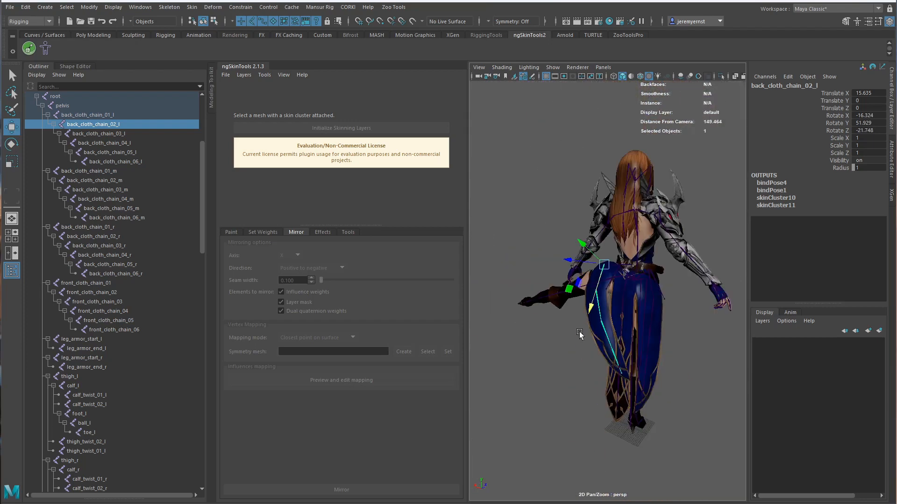
left_click_drag(581, 336, 539, 327, "alt")
- Adjust the combined rotation of back_cloth_chain_03_l through back_cloth_chain_06_l and inspect the side cloth's deformation under the raised leg
left_click_drag(107, 134, 120, 161)
key("e")
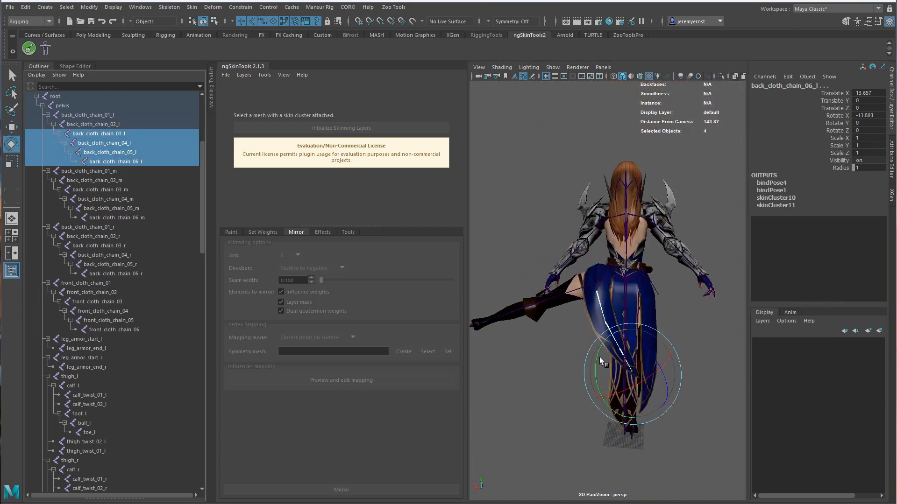
left_click_drag(600, 358, 594, 353)
left_click_drag(562, 383, 612, 397, "alt")
left_click(588, 430)
left_click_drag(587, 430, 839, 438, "alt")
key("ctrl+z")
left_click_drag(653, 377, 713, 418)
left_click(714, 444)
scroll(713, 418, "up", 5)
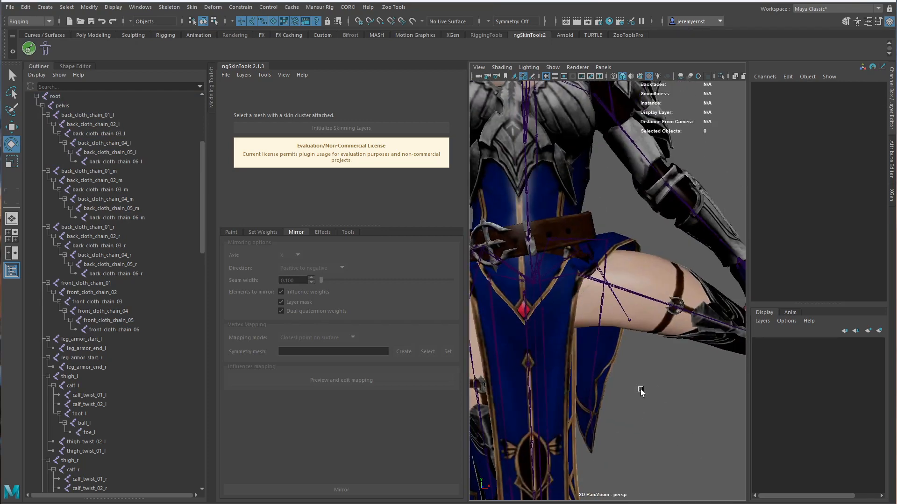
scroll(640, 389, "down", 5)
- Export the skinning layers of proxy_mesh_lower_cloth to cloth_weights.json in the AnimeKnight folder, replacing the existing file
left_click(612, 393)
left_click(50, 52)
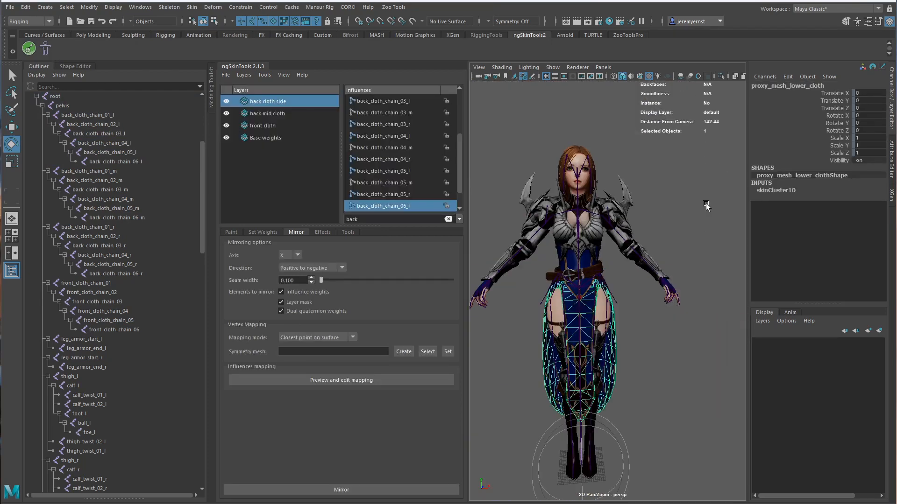
left_click(685, 196)
left_click(616, 389)
left_click(226, 75)
left_click(247, 107)
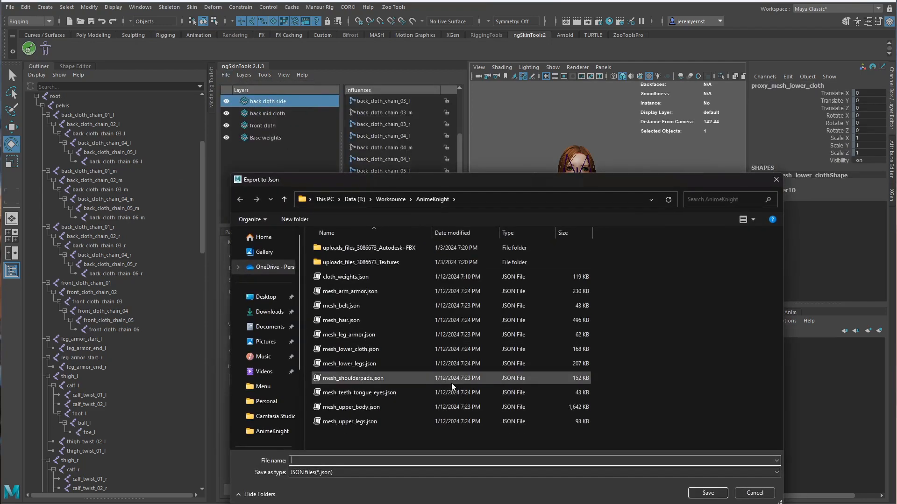
double_click(367, 279)
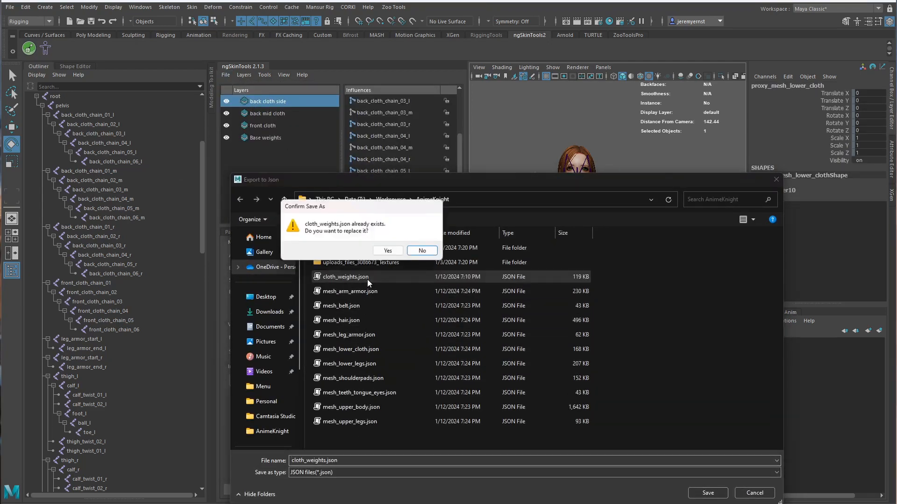
left_click(388, 251)
- Import cloth_weights.json onto mesh_lower_cloth, transferring the weights with closest point on surface mapping
scroll(110, 228, "up", 5)
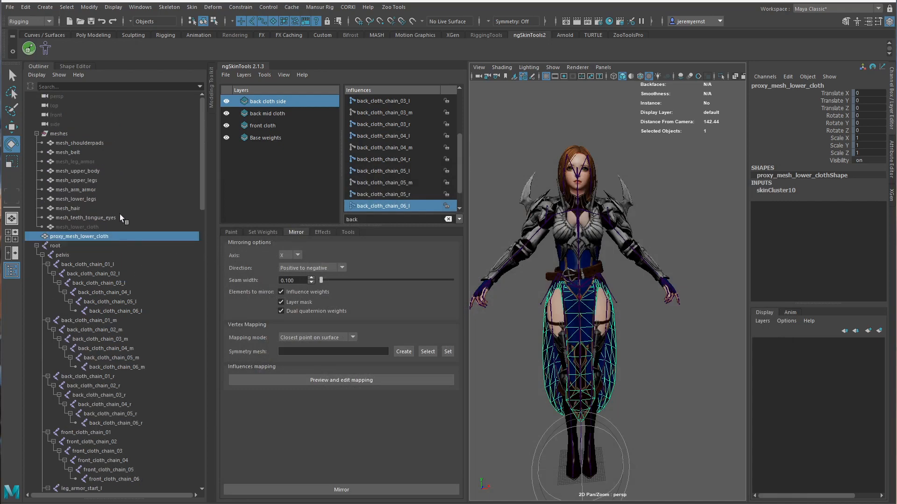
left_click(100, 227)
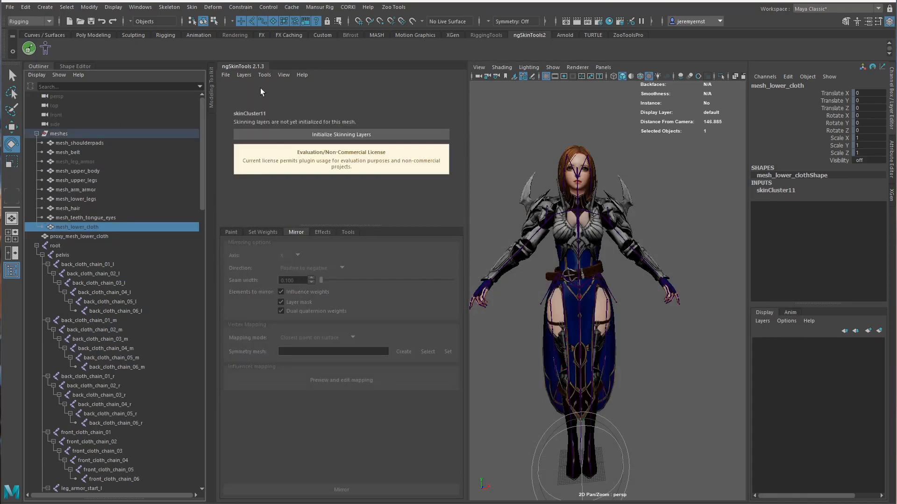
left_click(226, 76)
left_click(251, 99)
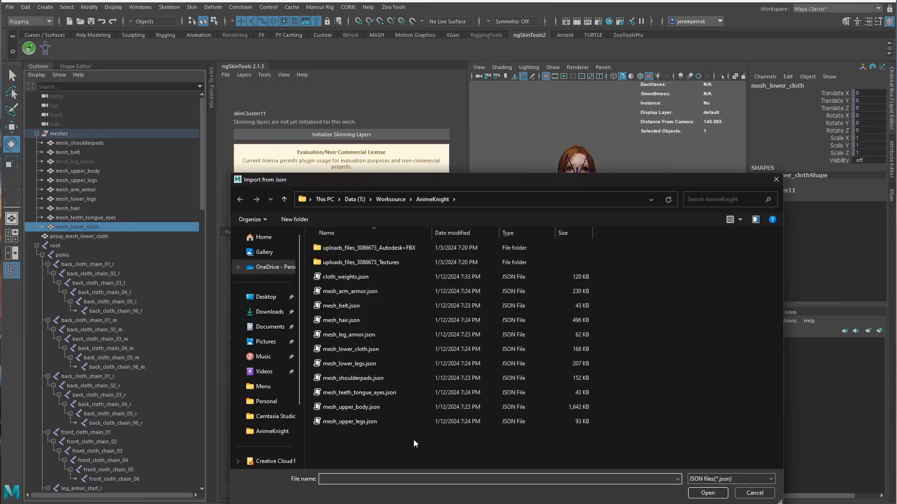
double_click(341, 277)
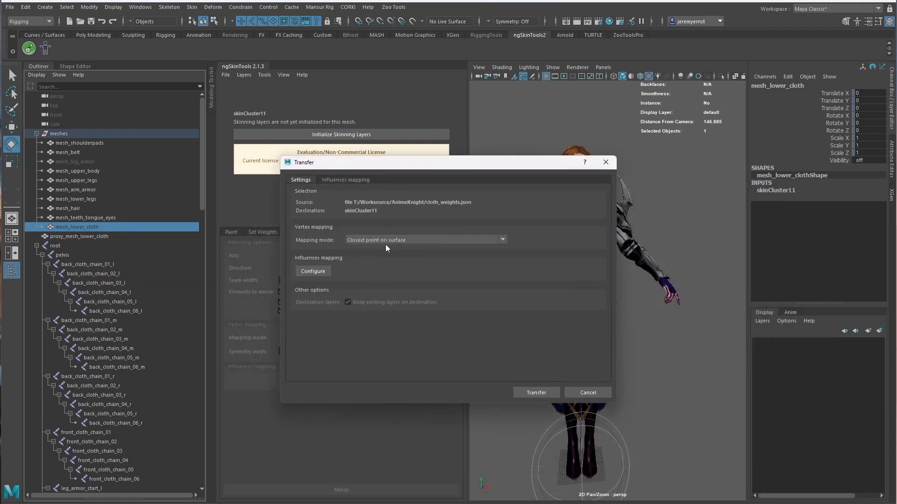
left_click(536, 393)
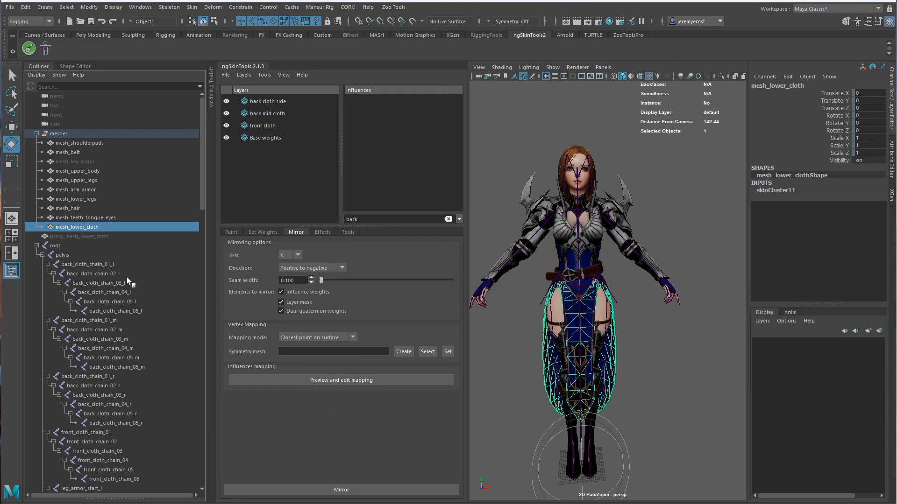
- Rotate all left and right back cloth chain joints together about 46 degrees around Z to test mesh_lower_cloth, and undo the rotation
left_click_drag(126, 264, 118, 309)
left_click(108, 377, "ctrl")
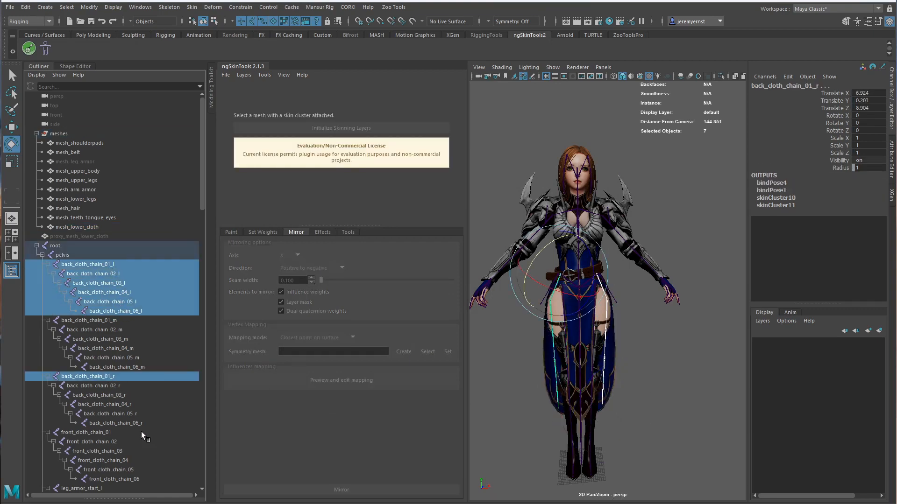
left_click(134, 423, "shift")
left_click_drag(576, 388, 429, 415)
key("ctrl+z")
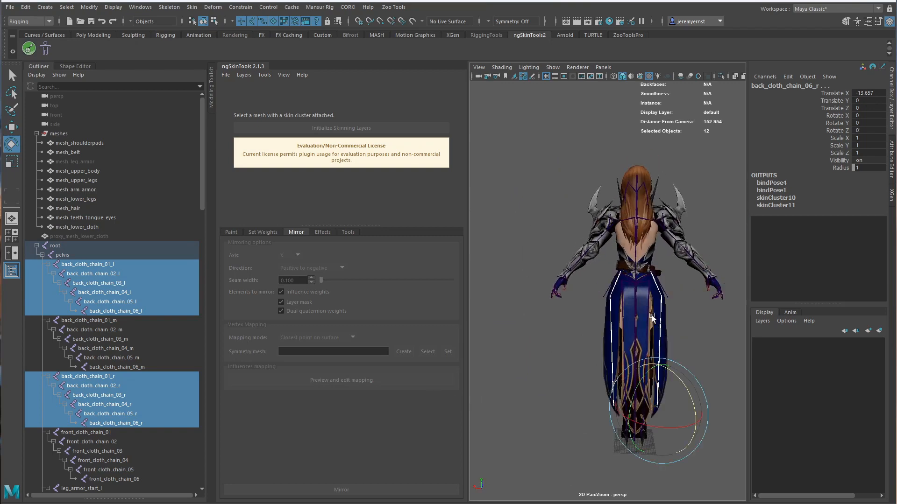
scroll(579, 226, "up", 3)
scroll(630, 241, "down", 3)
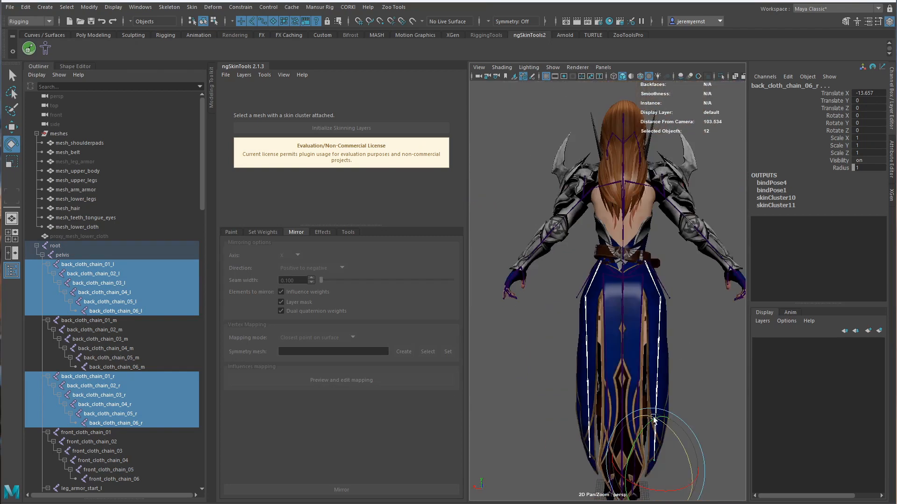
left_click_drag(665, 432, 645, 416)
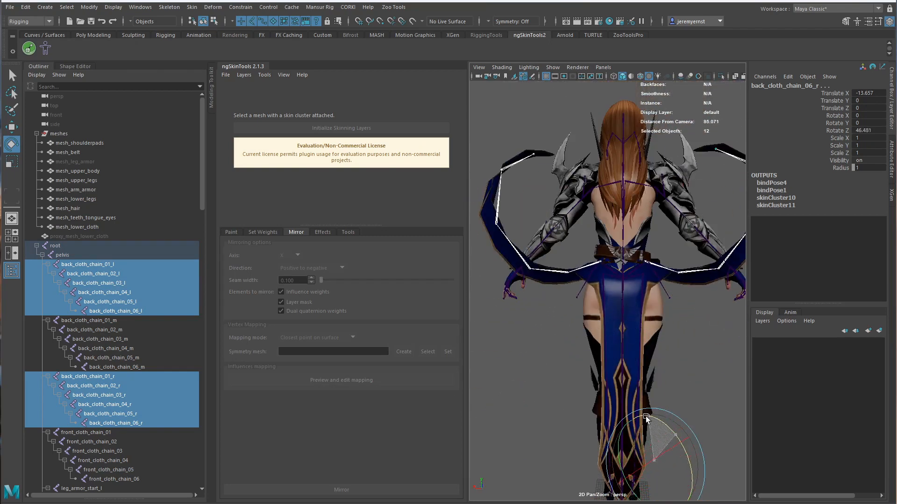
left_click_drag(596, 392, 734, 380, "alt")
key("ctrl+z")
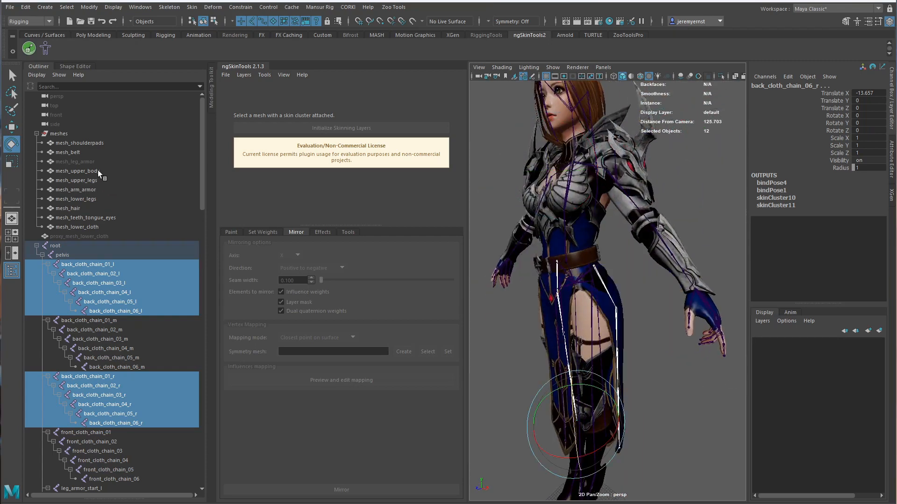
- Unhide mesh_leg_armor and collapse the ngSkinTools panel to enlarge the viewport
left_click(89, 161)
key("shift+h")
left_click(697, 403)
left_click_drag(572, 367, 629, 390, "alt")
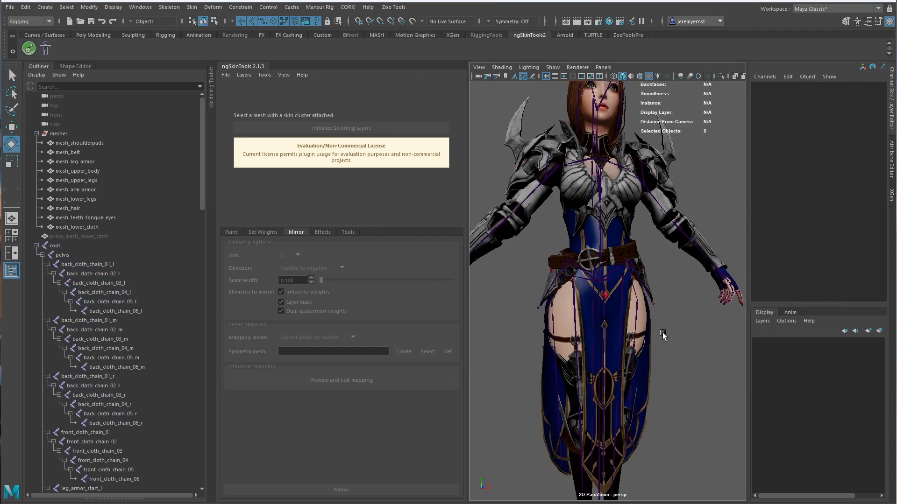
left_click(246, 65)
scroll(414, 239, "down", 5)
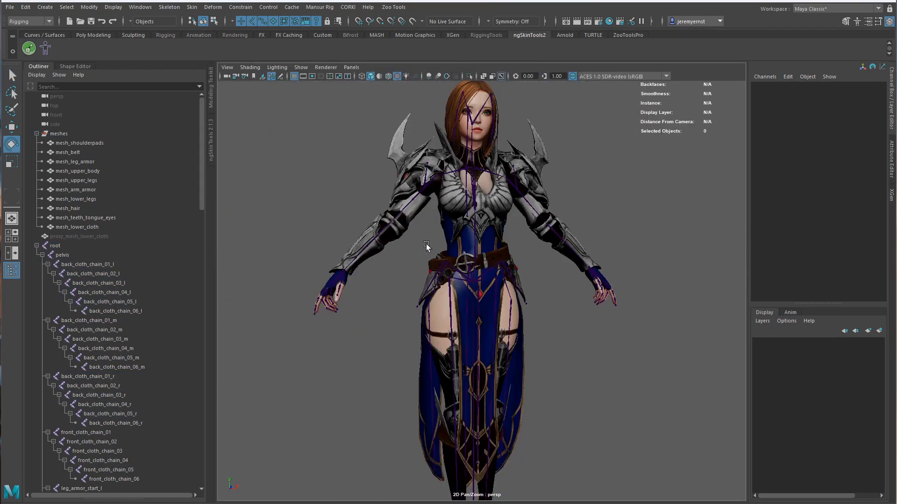
mouse_move(647, 285)
left_mouse_down("alt")
mouse_move(599, 271)
mouse_move(555, 280)
mouse_move(640, 283)
left_mouse_up("alt")
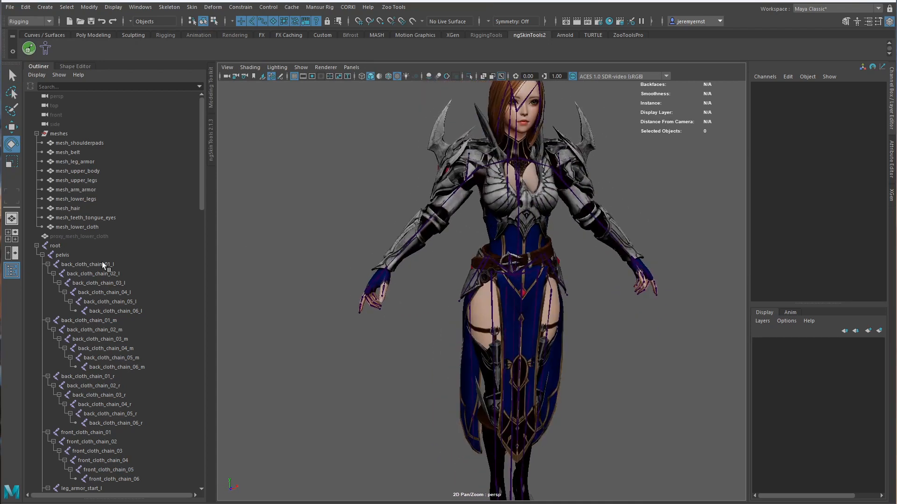
- Collapse the root and meshes hierarchies in the Outliner and select both nodes together to check them, clearing the selection at the end
left_click(36, 245)
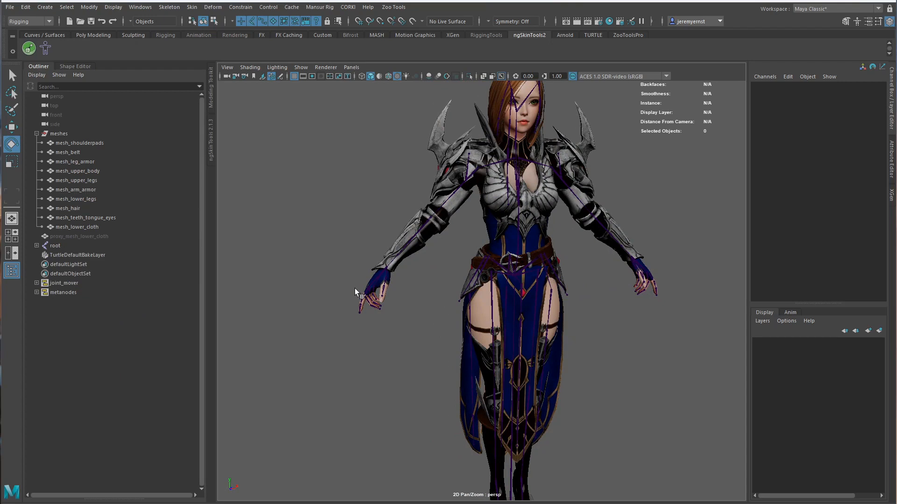
scroll(401, 274, "down", 3)
key("q")
key("e")
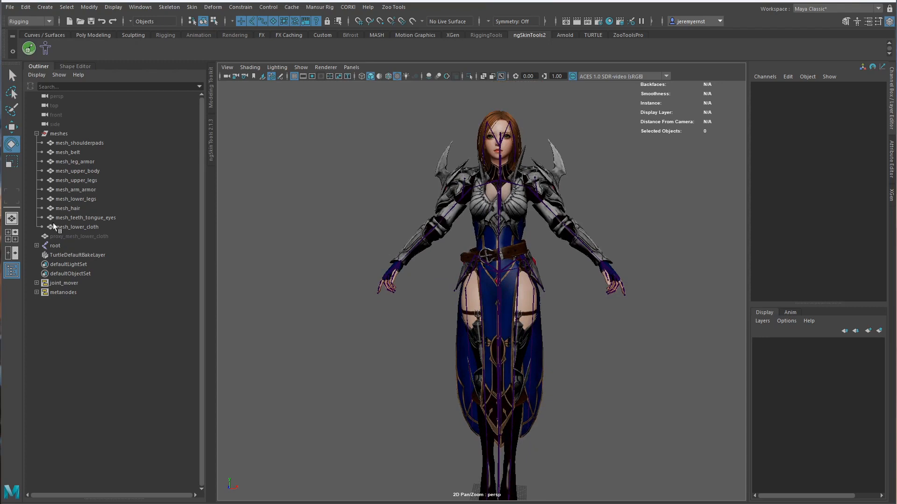
left_click(36, 134)
left_click(64, 152)
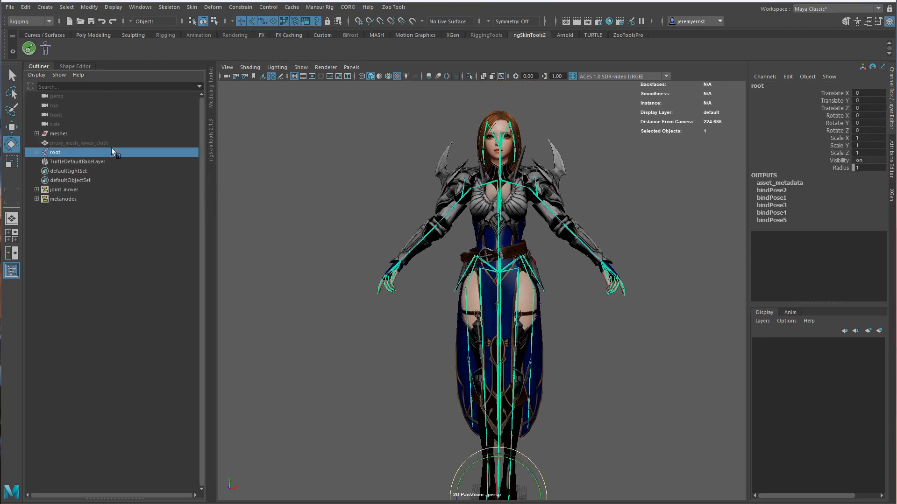
left_click(62, 132, "ctrl")
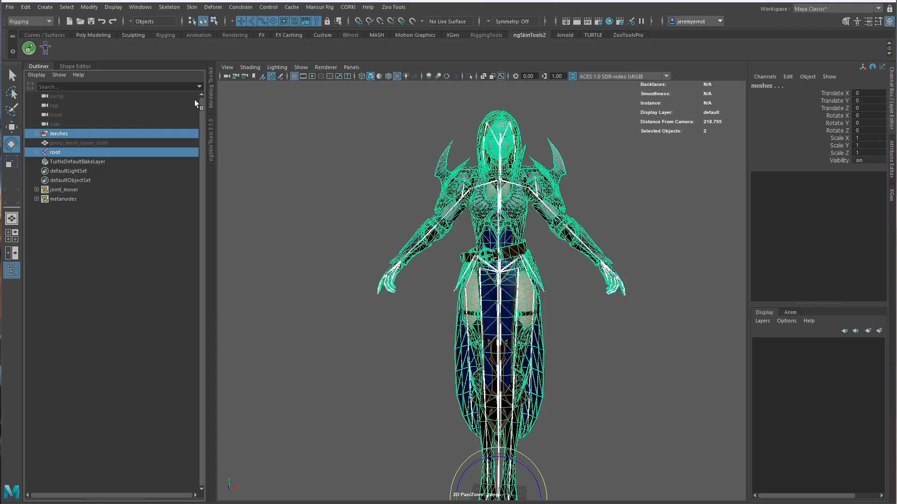
left_click(303, 165)
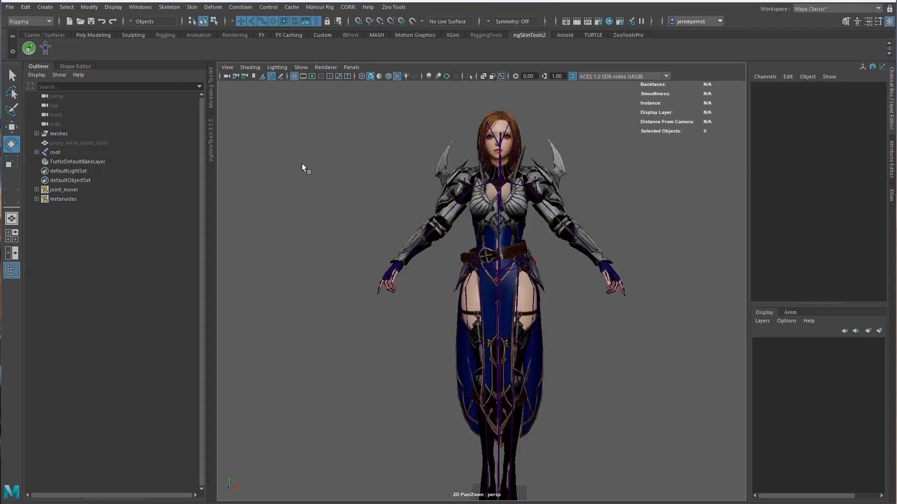
- Examine mesh_lower_cloth and mesh_hair on the character, and look through the hair mesh's attributes for its assigned material
left_click(511, 318)
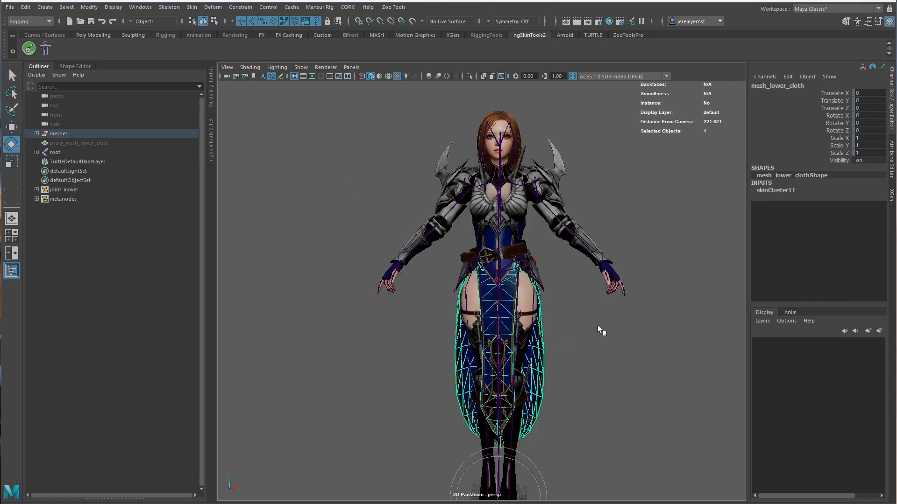
scroll(597, 326, "up", 2)
left_click_drag(598, 327, 542, 275, "alt")
left_click(508, 118)
left_click_drag(508, 119, 536, 142, "alt")
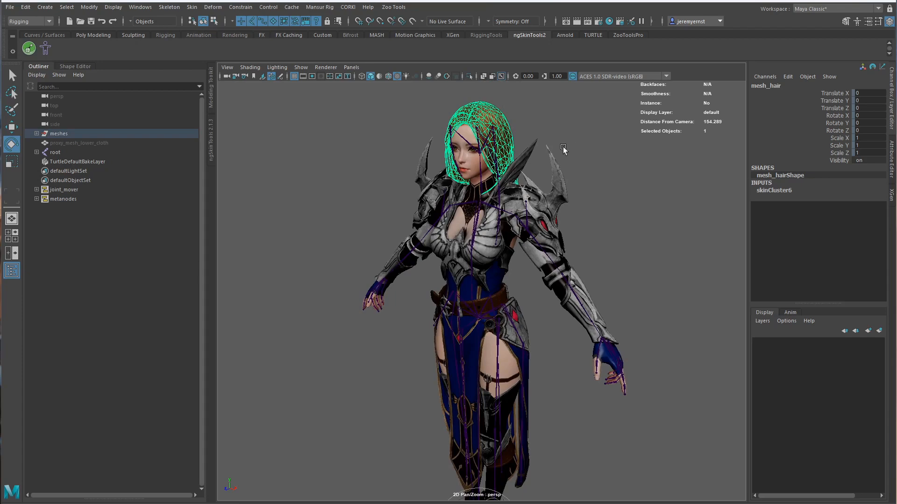
left_click_drag(542, 161, 625, 190, "alt")
key("ctrl+a")
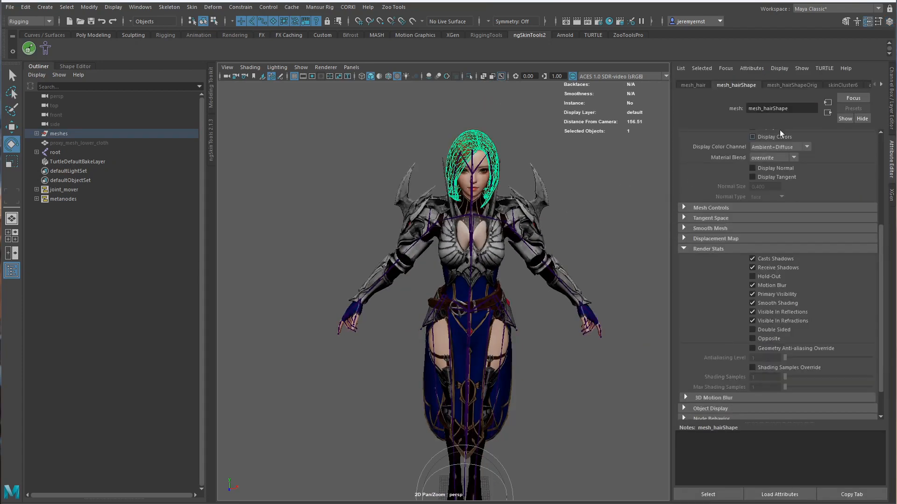
left_click(882, 85)
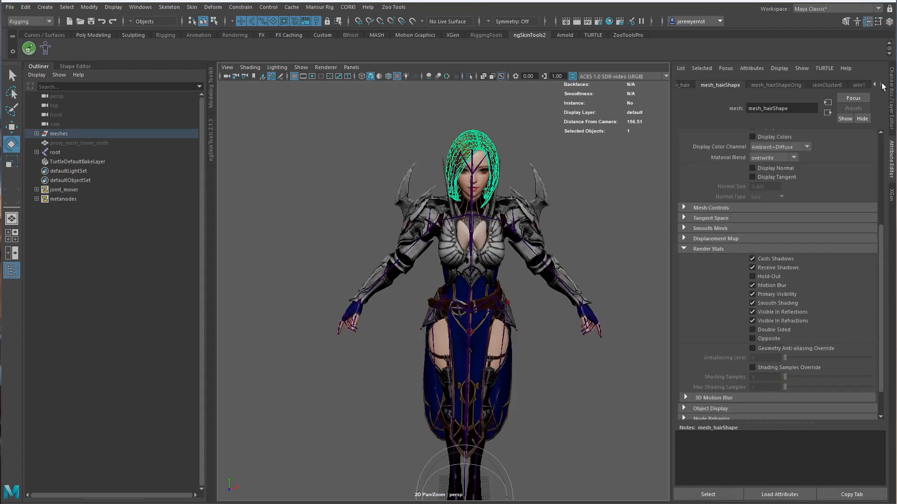
- Open the Hypershade and place its window beside the character so the head and materials are both accessible
left_click(403, 133)
left_click(140, 7)
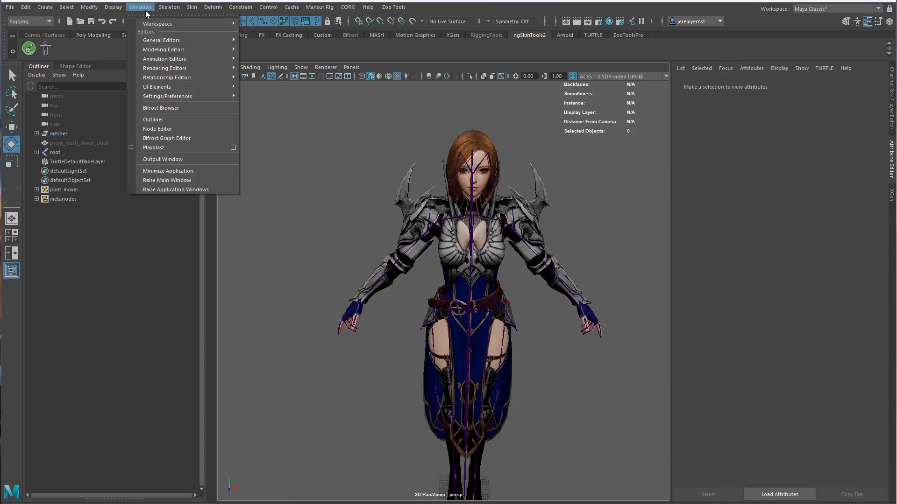
mouse_move(170, 71)
left_click(274, 95)
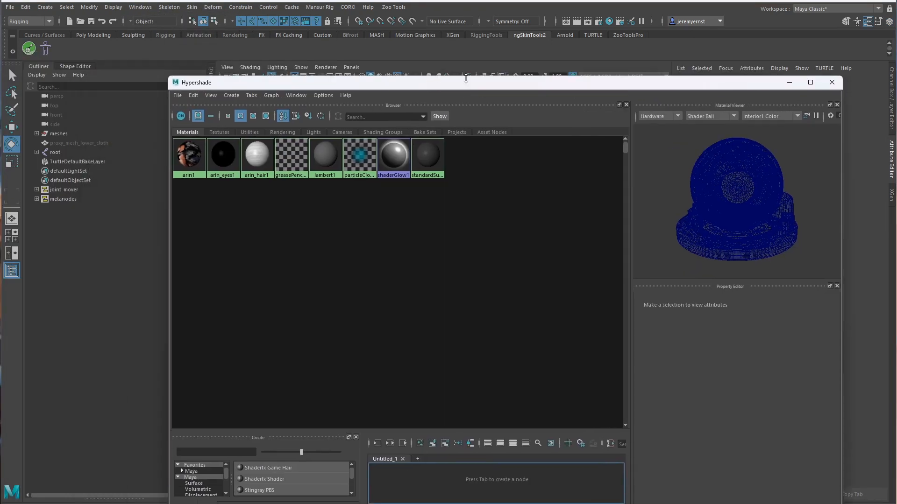
left_click_drag(168, 76, 741, 61)
- Select all objects that use the arin1 material to check its assignments, and pick the hair mesh
left_click(574, 198)
right_click_drag(633, 146, 664, 147)
left_click(525, 147)
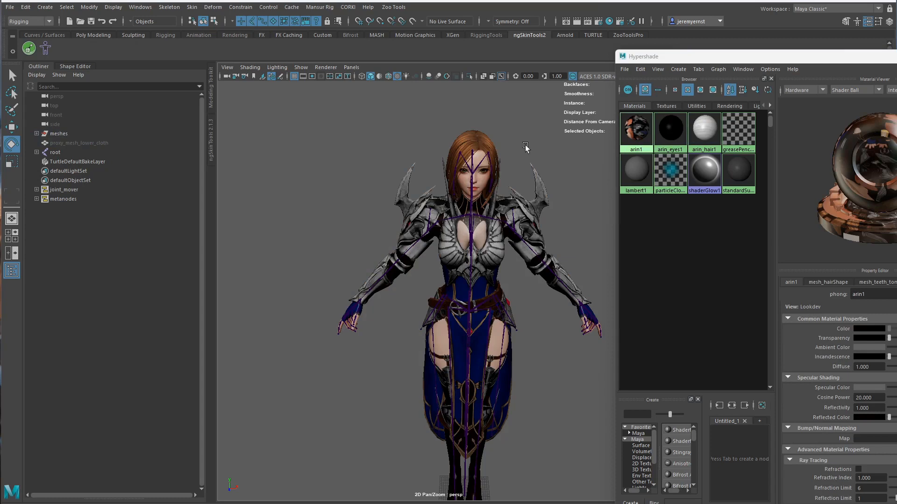
left_click(467, 136)
- Duplicate the arin1 material with its shading network and name the copy hair_m
left_click(629, 136)
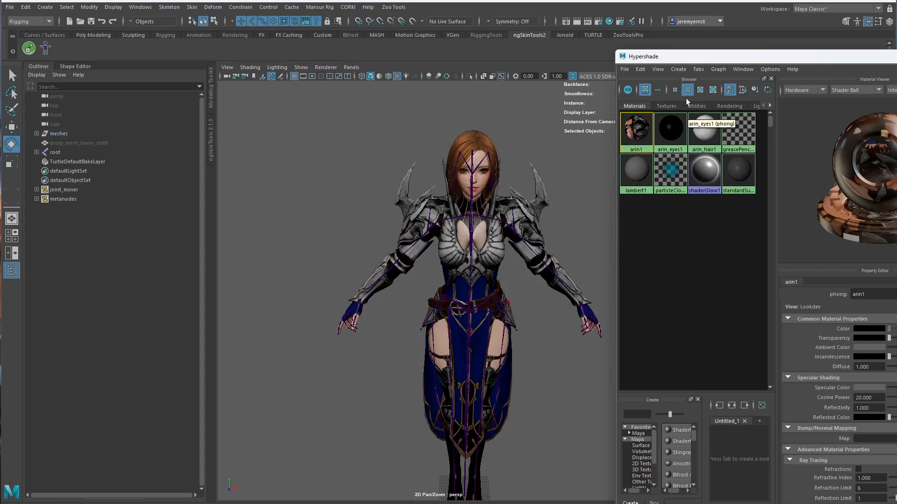
left_click(640, 69)
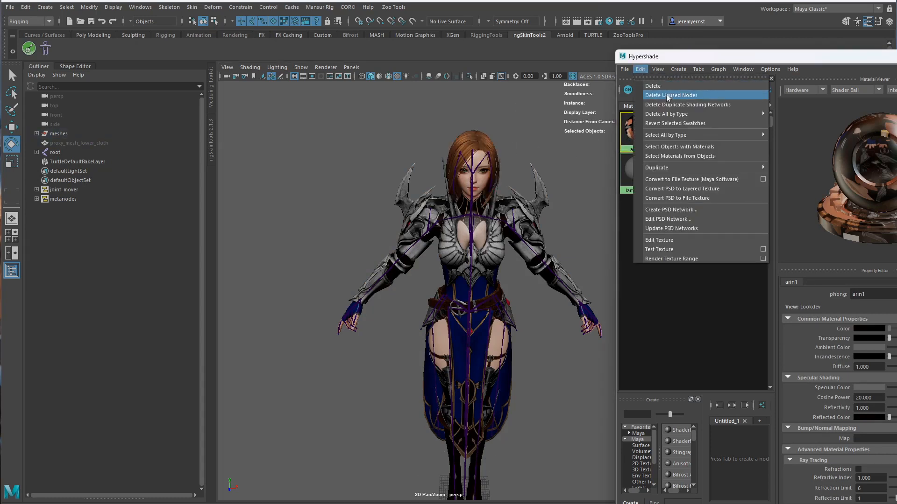
mouse_move(696, 168)
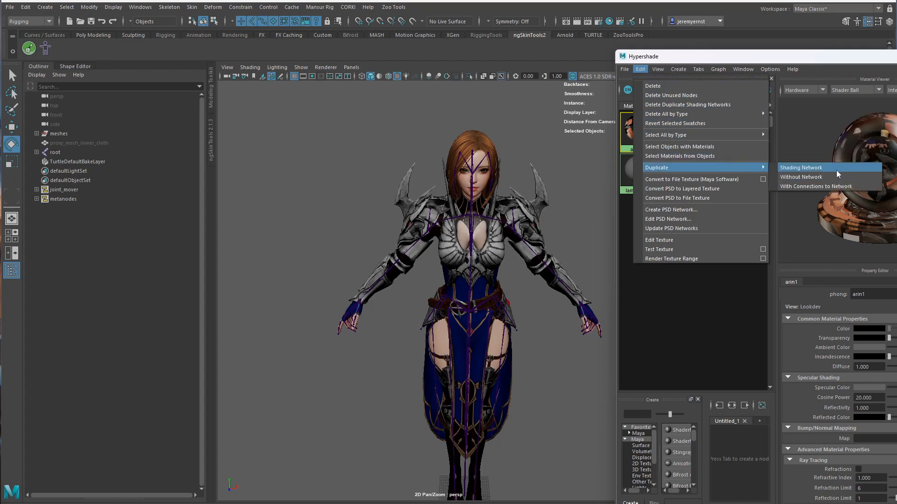
left_click(837, 169)
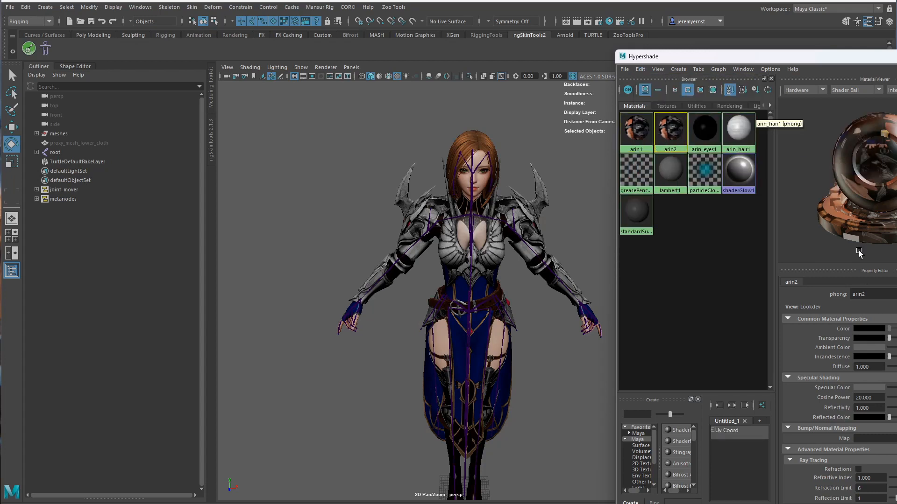
double_click(861, 295)
type("hair_m")
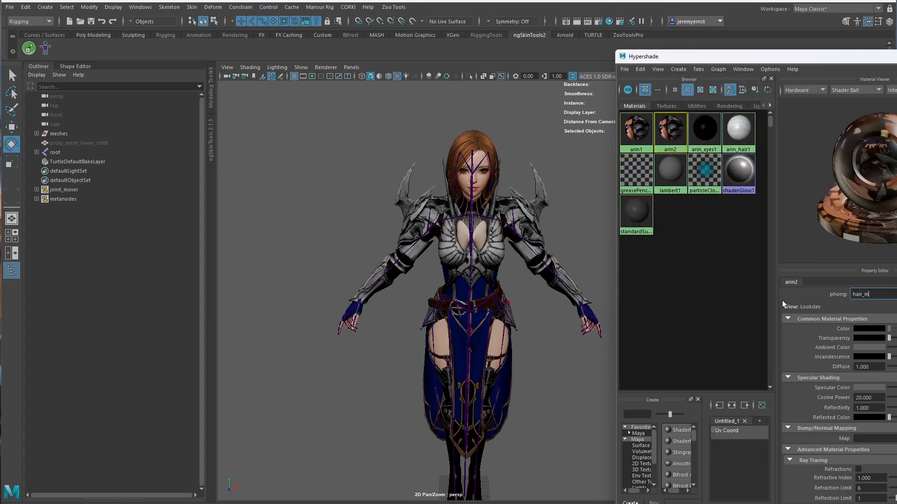
key("Return")
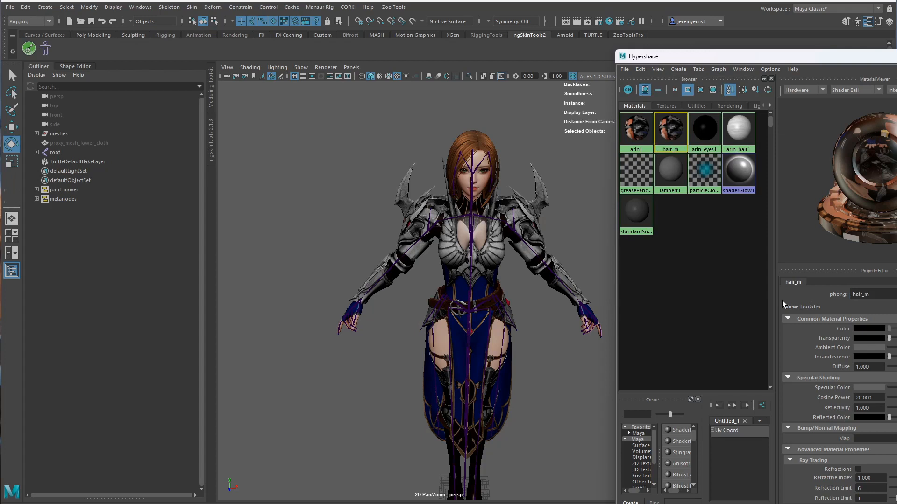
- Assign the hair_m material to mesh_hair and check which objects use hair_m and arin1
left_click(481, 135)
right_click_drag(671, 130, 671, 108)
right_click(665, 125)
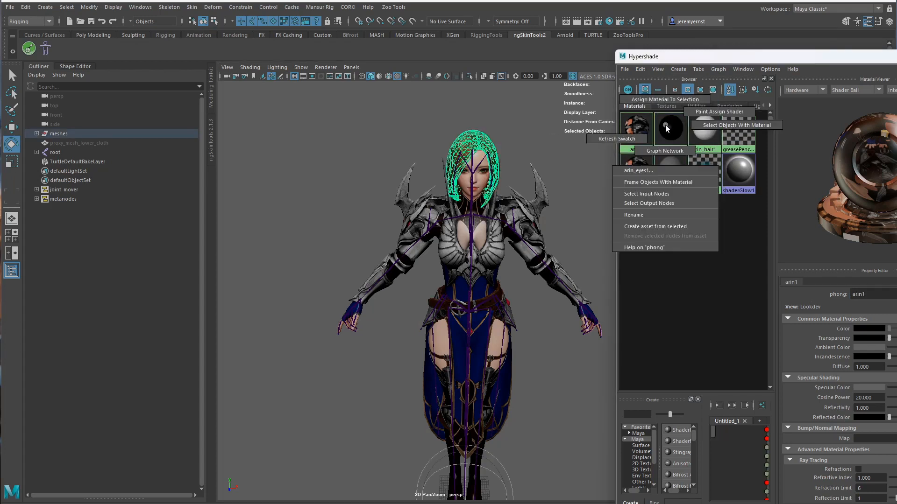
left_click(678, 127)
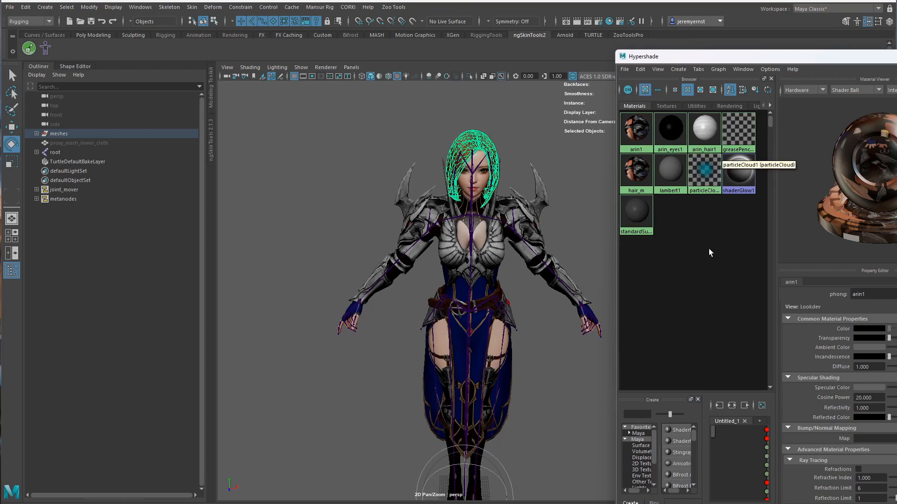
right_click_drag(626, 172, 665, 176)
left_click_drag(551, 196, 491, 232, "alt")
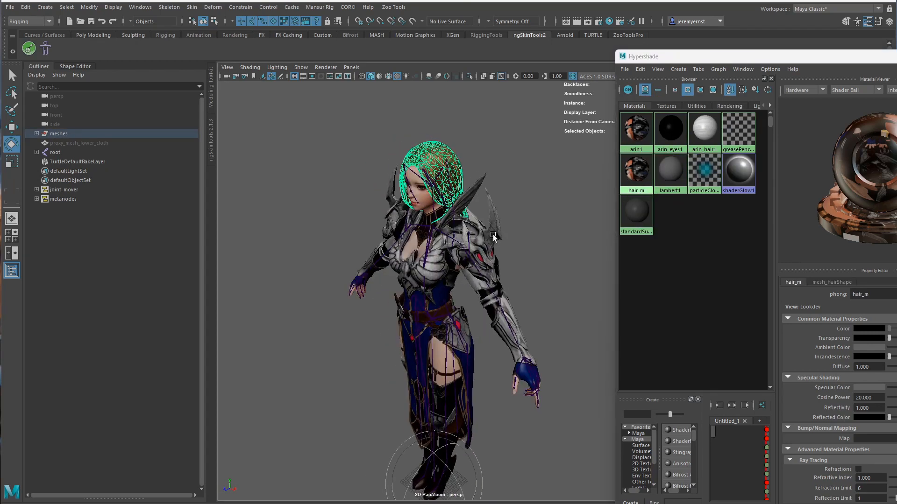
right_click_drag(630, 130, 667, 131)
left_click_drag(503, 180, 556, 162, "alt")
- Rename the arin1 material to body_m
left_click(638, 133)
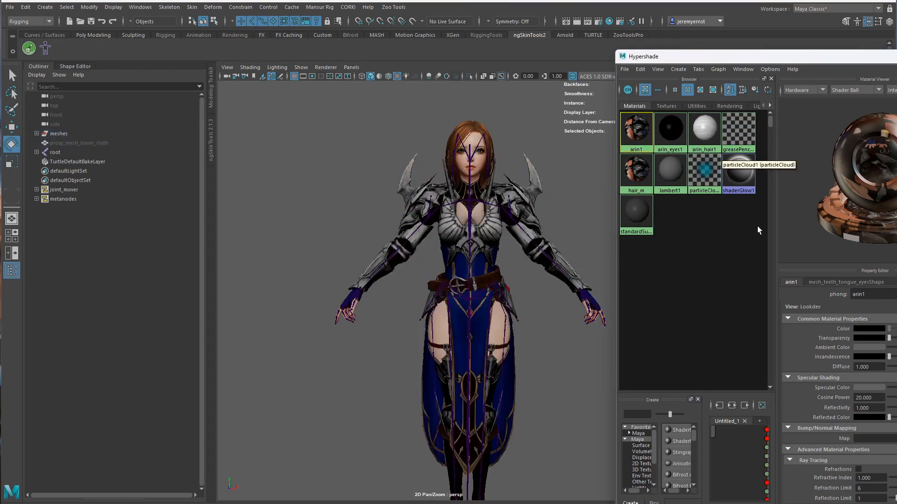
left_click_drag(872, 295, 785, 285)
type("body_m")
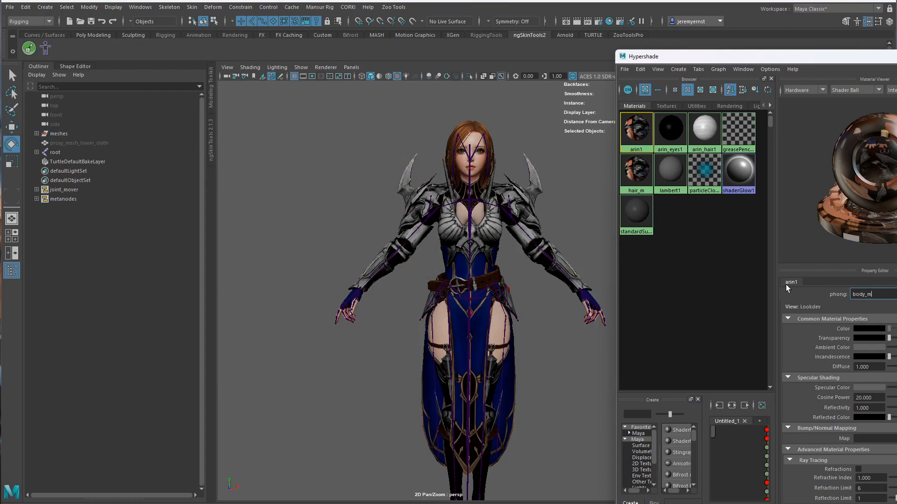
key("Return")
- Rename the arin_eyes1 material to eyes_m
left_click(676, 151)
left_click_drag(877, 294, 792, 285)
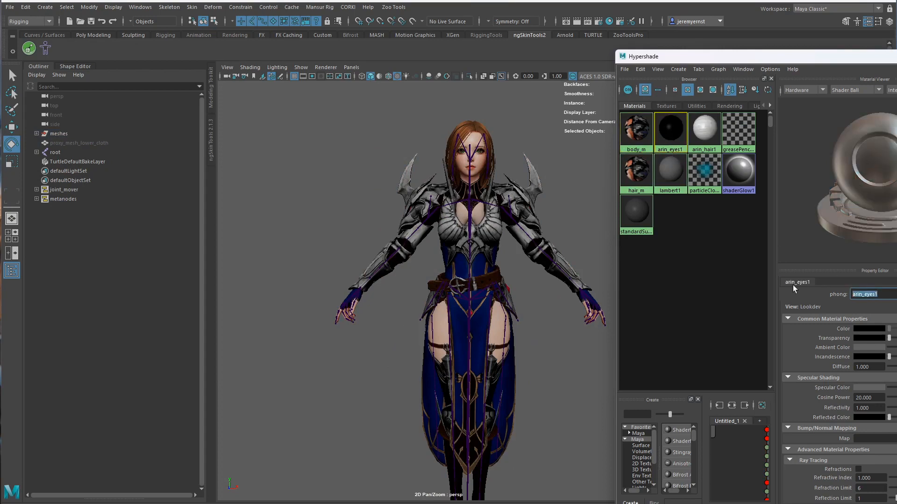
type("eyes_m")
key("Return")
- Check the arin_hair1 material and delete all unused nodes from the Hypershade
left_click(705, 139)
right_click(707, 142)
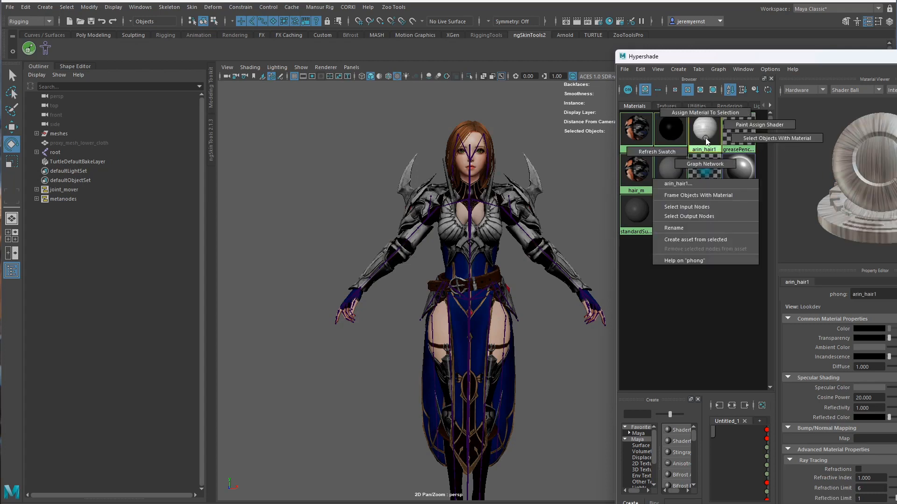
left_click(640, 69)
left_click(695, 95)
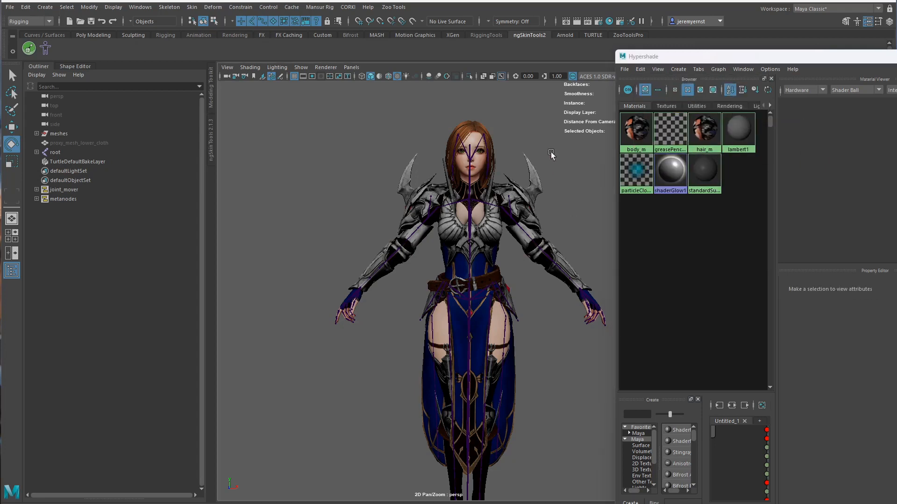
- Duplicate the lower cloth's body_m material with its shading network and name the copy cloth_m
scroll(515, 335, "up", 3)
middle_click_drag(515, 335, 533, 348)
left_click(420, 319)
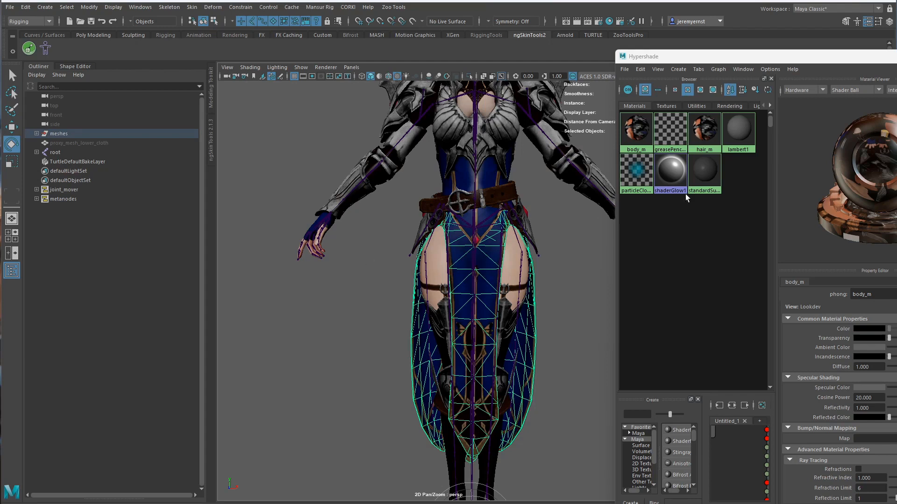
left_click(634, 138)
right_click(640, 136)
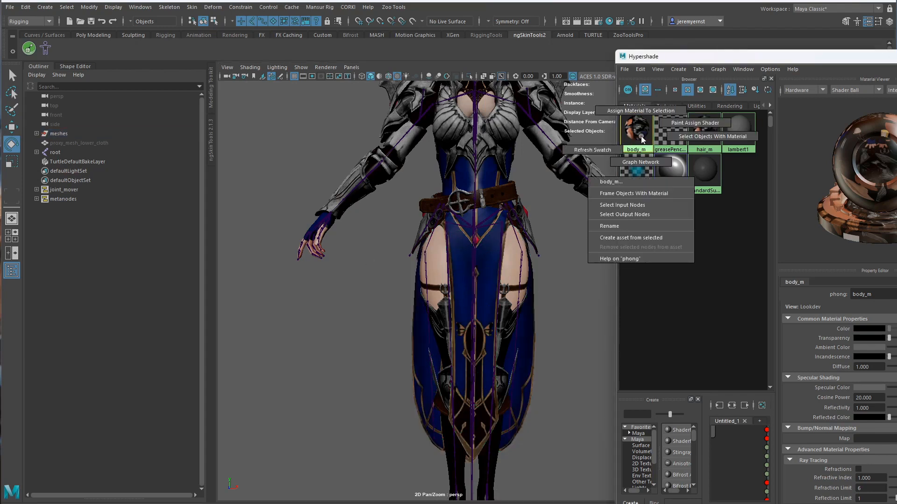
left_click(639, 69)
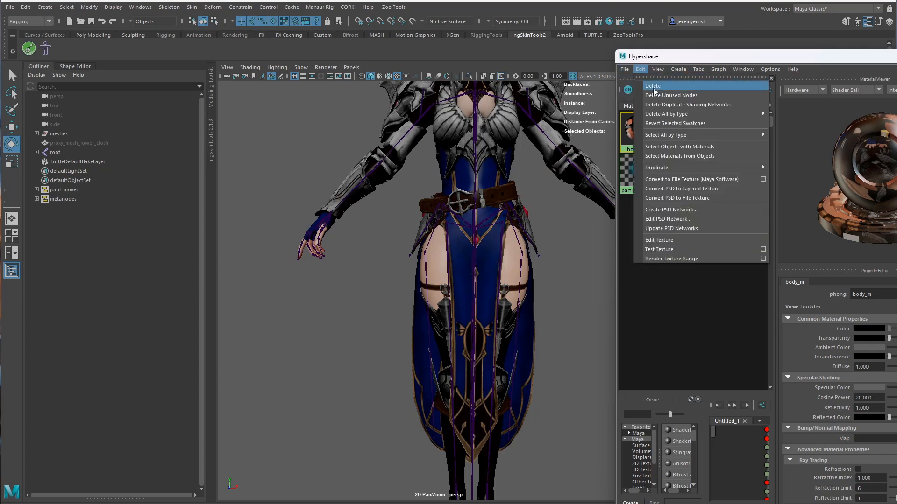
mouse_move(692, 167)
left_click(845, 165)
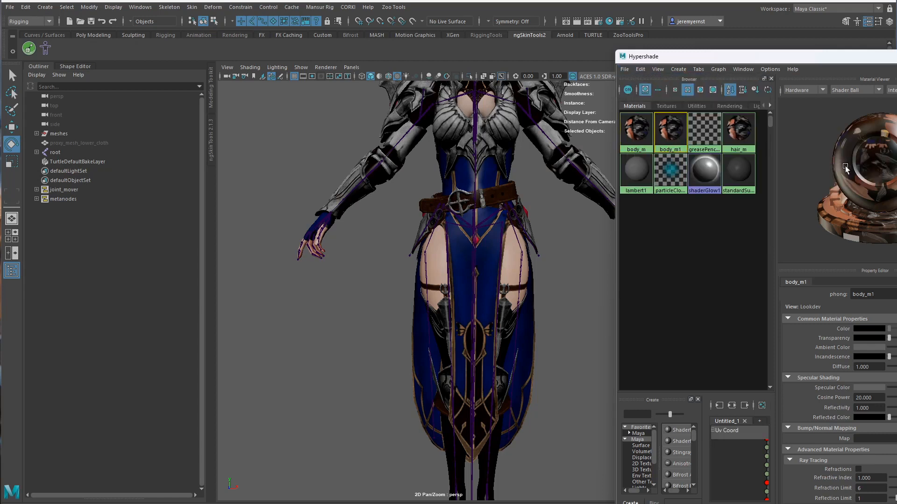
double_click(862, 294)
type("cloth_m,")
key("Return")
- Assign the cloth_m material to mesh_lower_cloth and check which objects use cloth_m and body_m
left_click(527, 372)
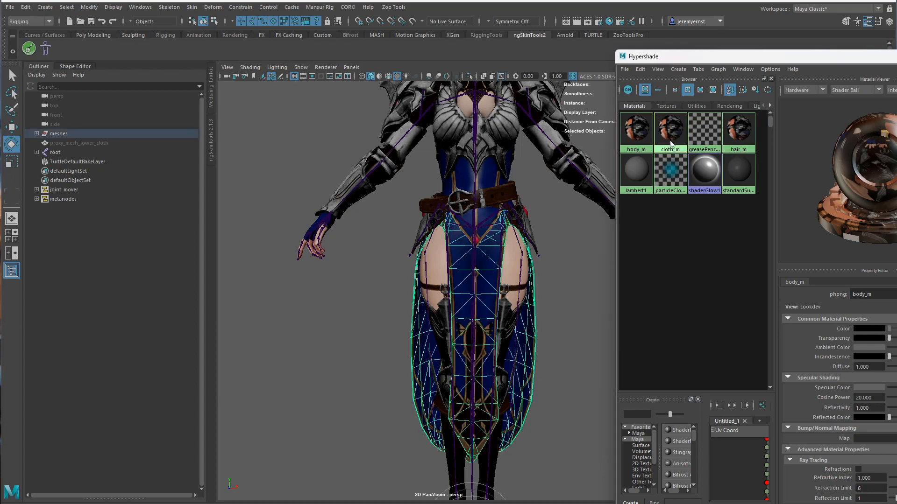
right_click_drag(670, 139, 671, 118)
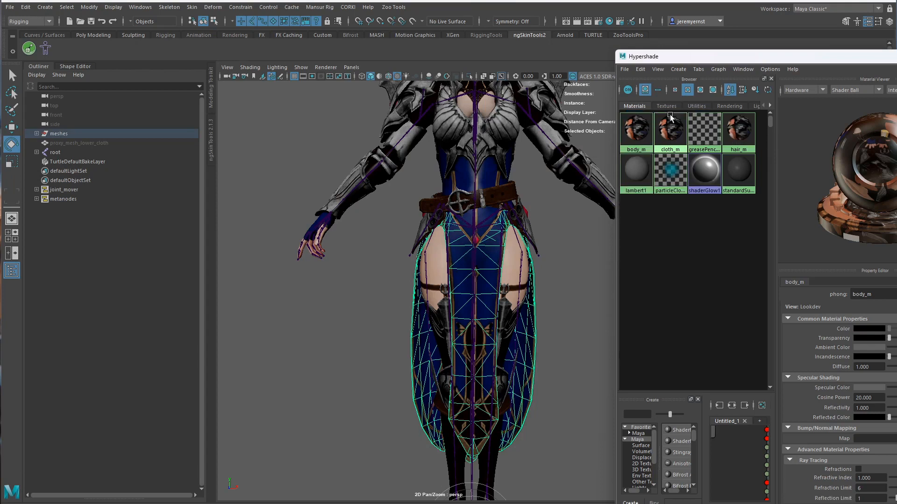
left_click(556, 274)
middle_click_drag(670, 131, 708, 139)
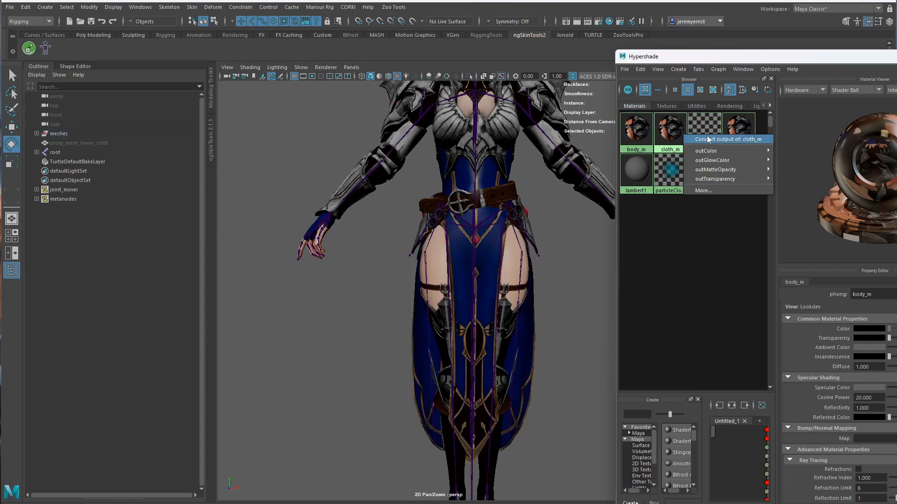
left_click(671, 128)
right_click_drag(670, 127, 704, 127)
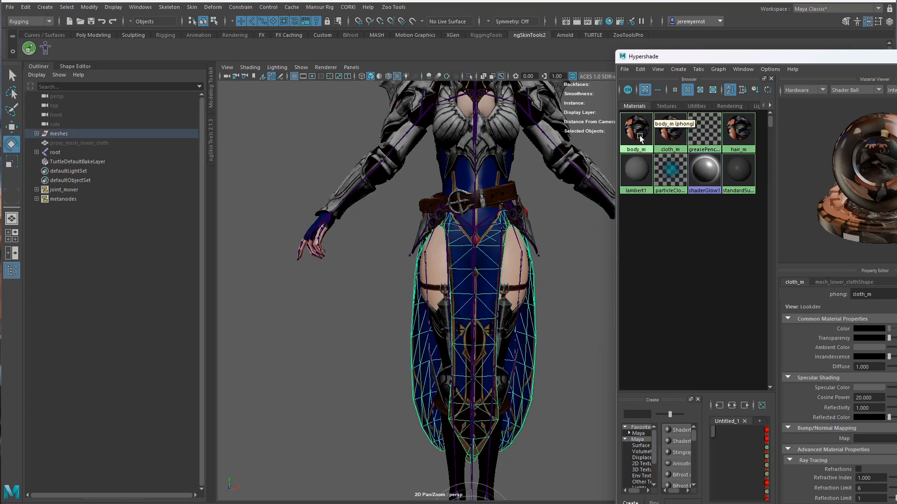
right_click_drag(640, 136, 663, 139)
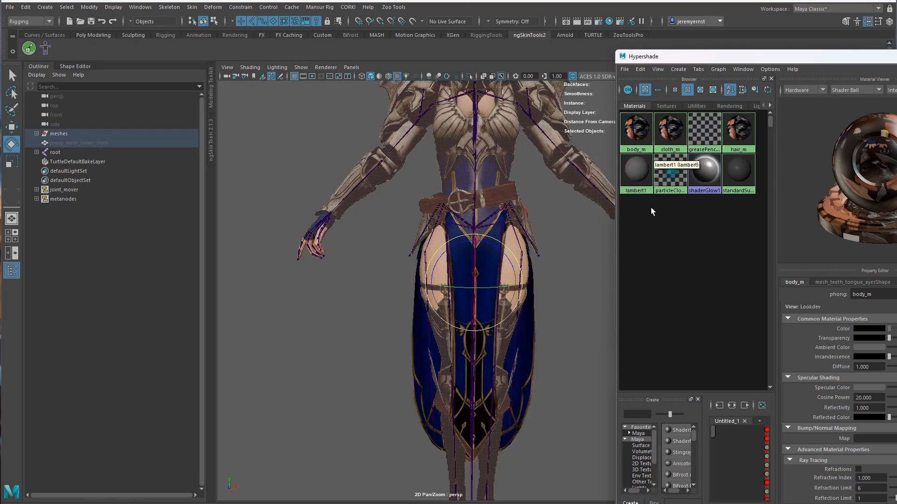
- Check which objects use the hair_m material and inspect the character's hair, body and lower cloth
right_click_drag(738, 136, 762, 137)
middle_click_drag(485, 177, 468, 312, "alt")
right_click_drag(565, 299, 533, 294, "alt")
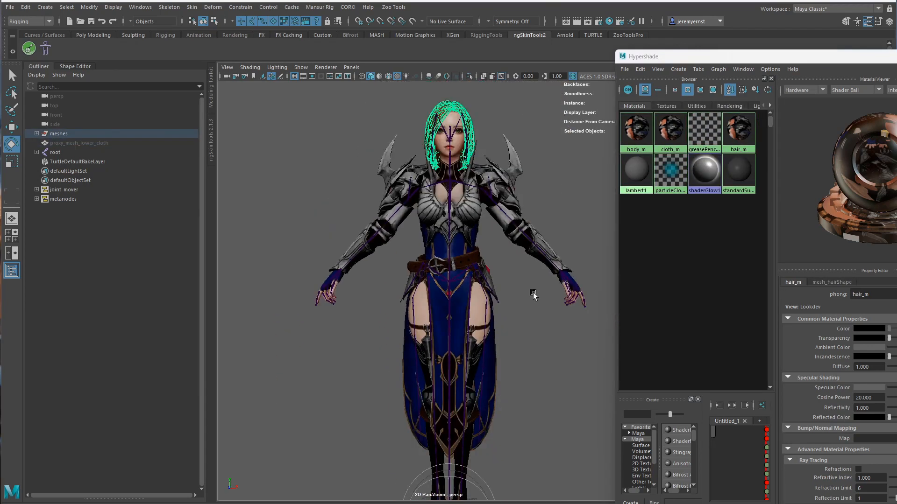
left_click(556, 336)
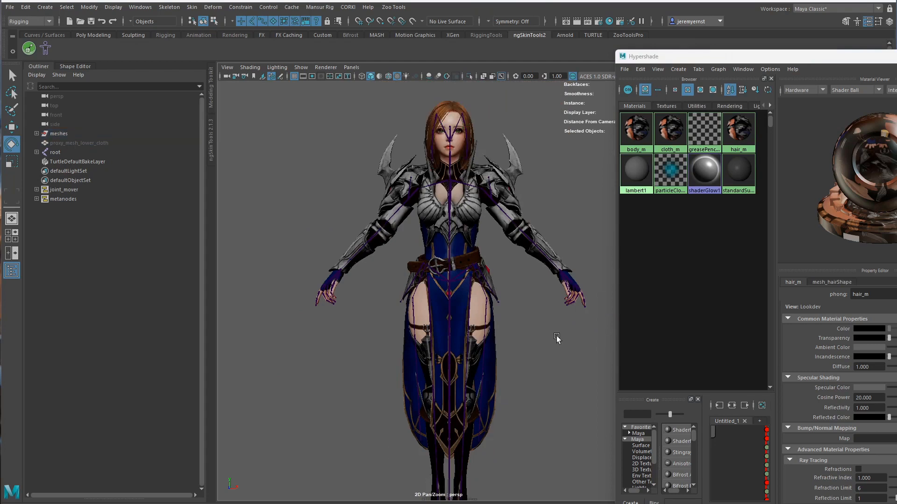
right_click_drag(556, 335, 574, 284, "alt")
middle_click_drag(454, 165, 483, 237, "alt")
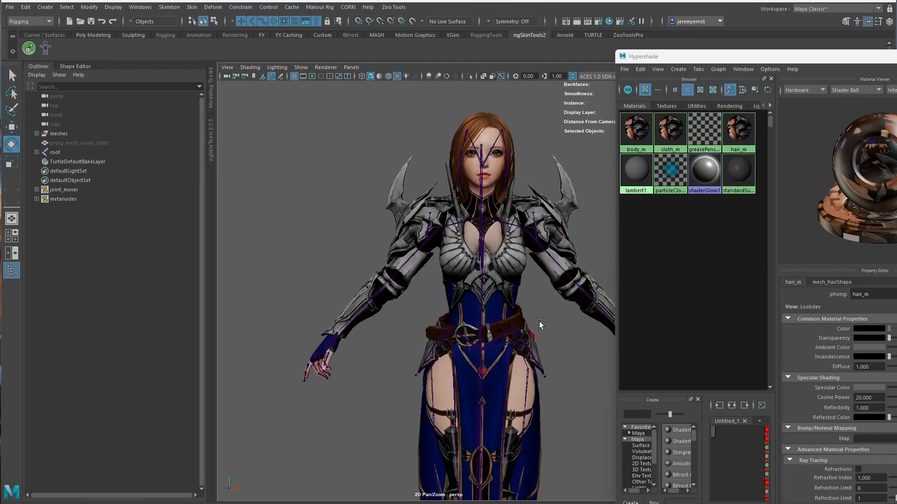
middle_click_drag(539, 321, 522, 221, "alt")
left_click_drag(535, 322, 595, 316, "alt")
right_click_drag(595, 316, 573, 336, "alt")
middle_click_drag(574, 336, 551, 285, "alt")
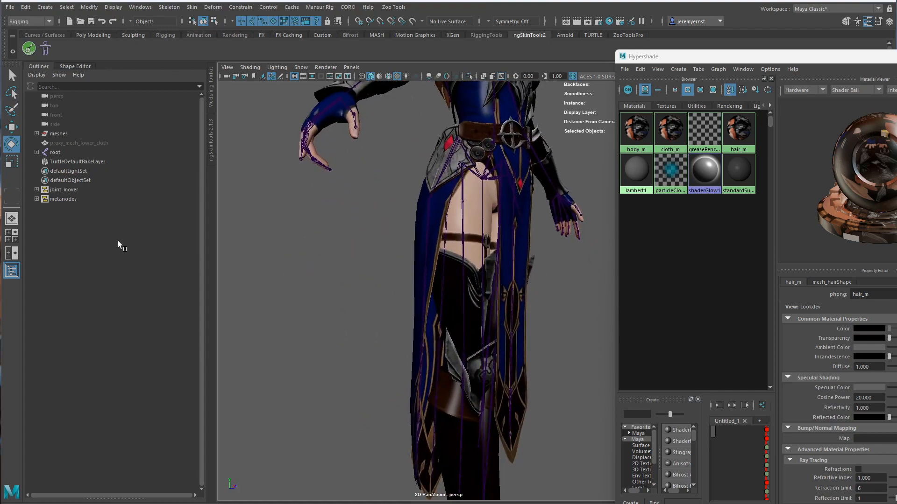
- Unhide proxy_mesh_lower_cloth and assign a new Lambert material to it
left_click(96, 142)
key("shift+h")
left_click_drag(566, 321, 481, 261, "alt")
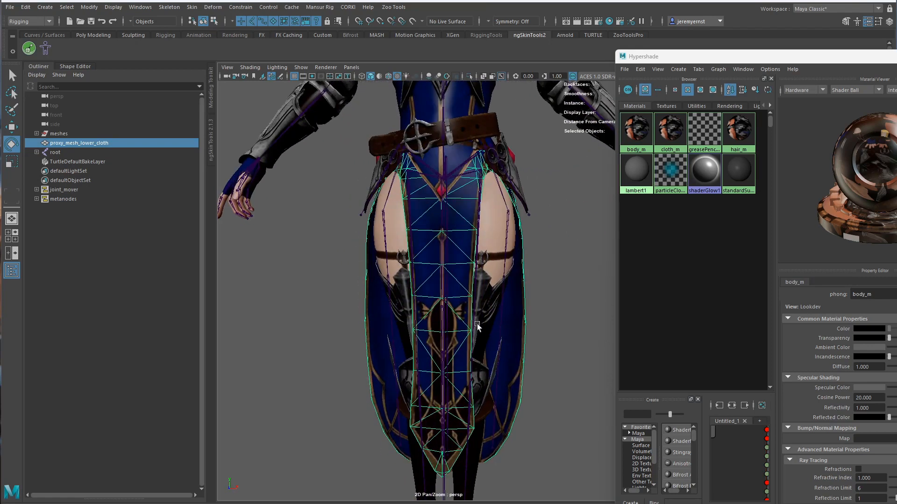
scroll(505, 330, "down", 3)
middle_click_drag(509, 330, 508, 298, "alt")
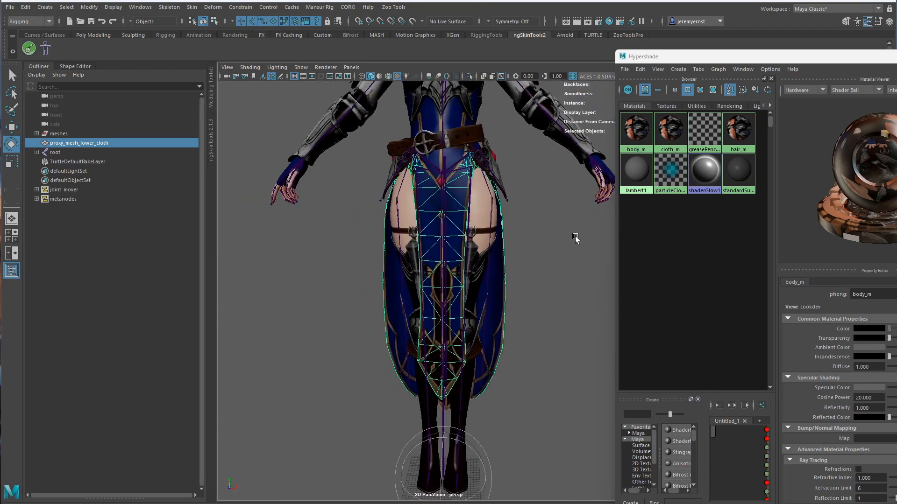
right_click(541, 202)
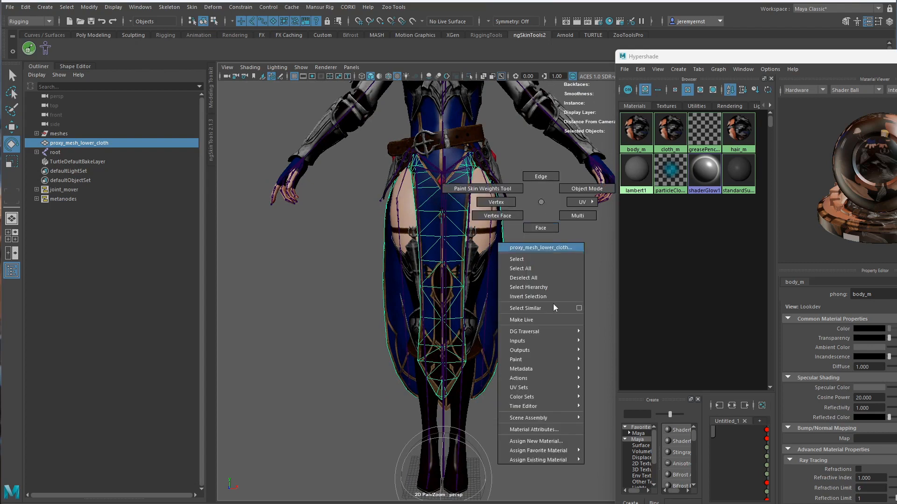
mouse_move(560, 450)
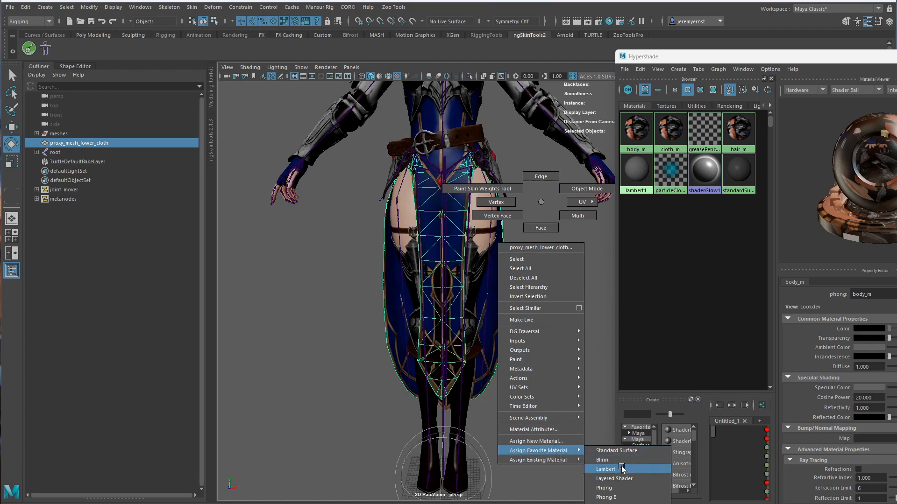
left_click(616, 469)
- Rename the proxy cloth's new Lambert material as sim_cloth_m
left_click_drag(776, 62, 703, 55)
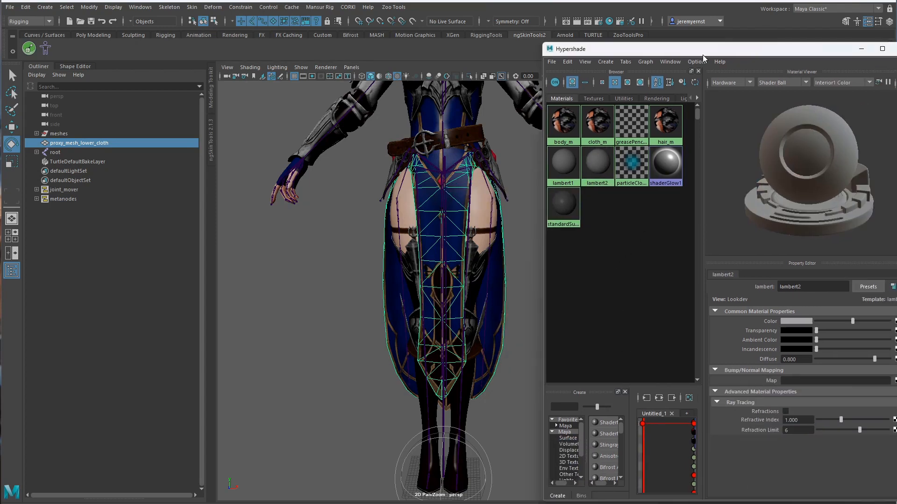
double_click(819, 288)
type("proxy")
key("ctrl+a")
key("BackSpace")
type("sim_cloth_m")
key("Return")
- Inspect the proxy cloth around the legs and hide proxy_mesh_lower_cloth again
left_click_drag(481, 317, 426, 164, "alt")
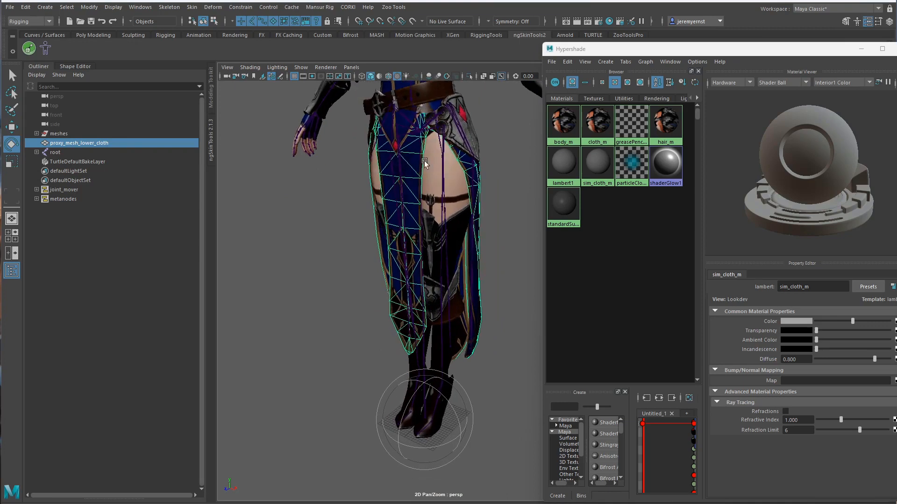
left_click_drag(481, 182, 507, 192, "alt")
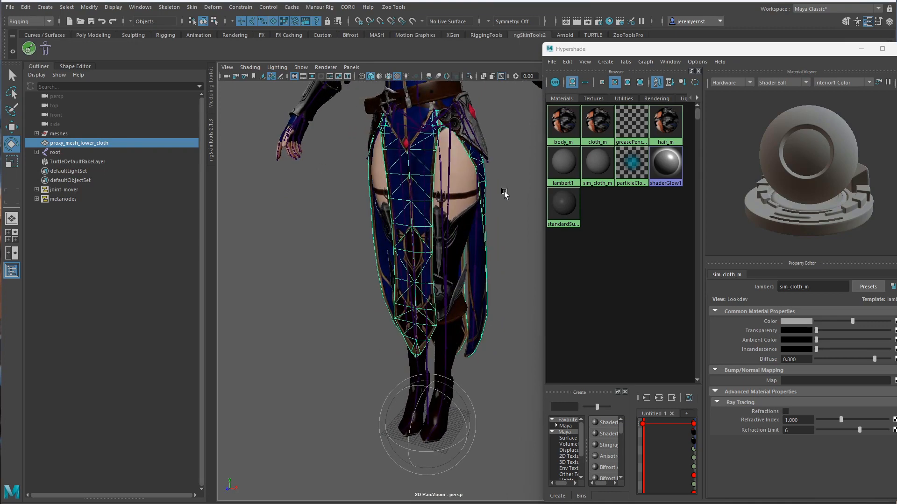
scroll(461, 200, "up", 5)
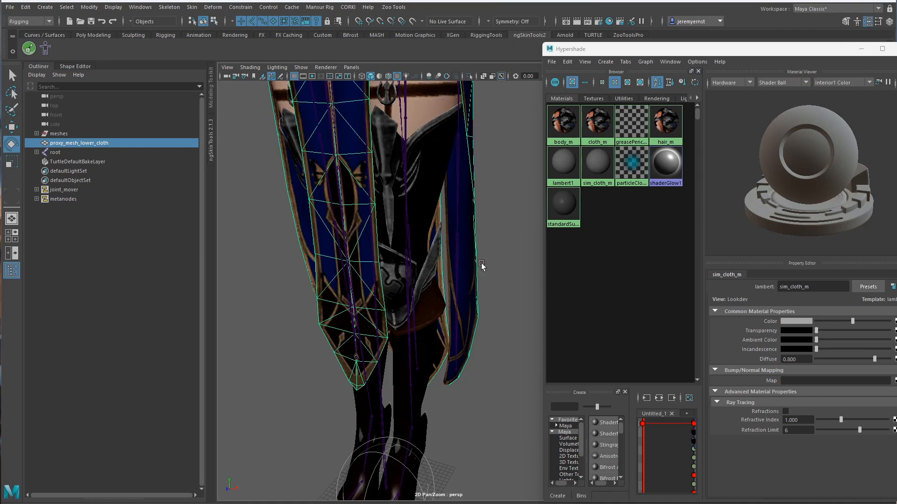
right_click_drag(482, 264, 467, 260, "alt")
middle_click_drag(467, 260, 468, 291, "alt")
left_click_drag(501, 282, 473, 274, "alt")
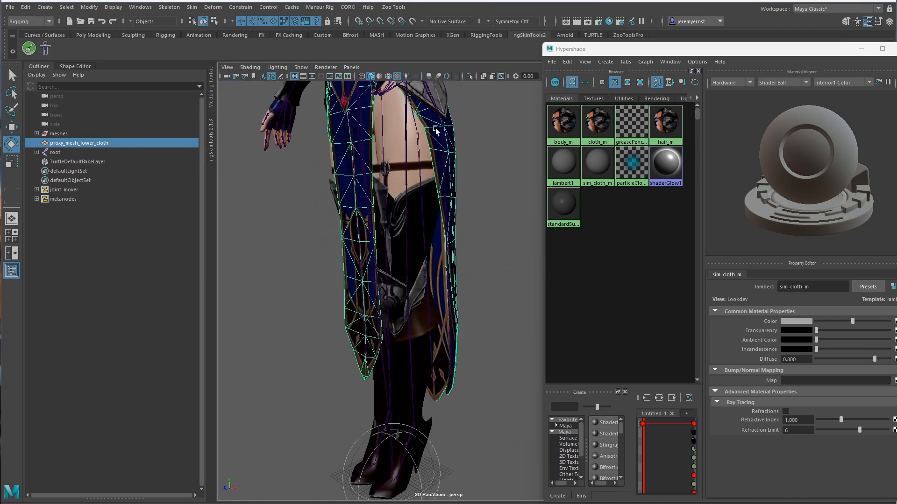
left_click_drag(491, 322, 474, 283, "alt")
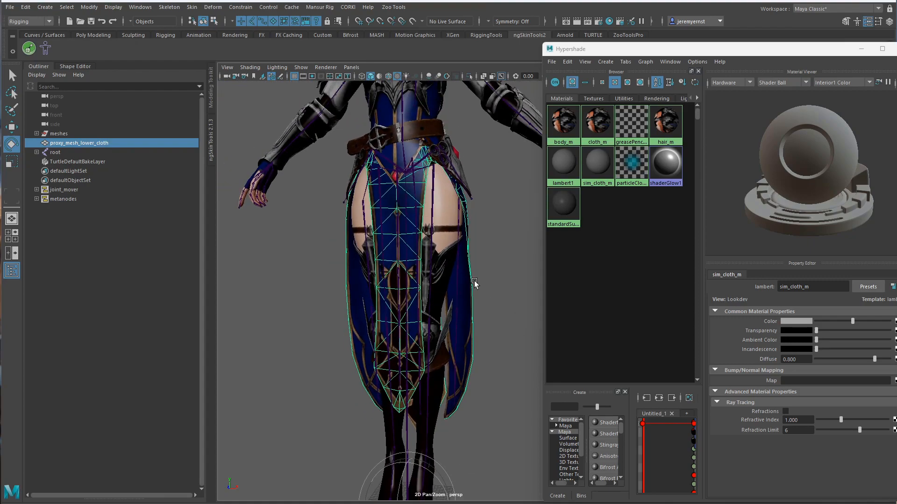
key("ctrl+h")
- Select the hair mesh to check its material and inspect the whole character from several angles
middle_click_drag(405, 155, 395, 360, "alt")
right_click_drag(395, 359, 450, 256, "alt")
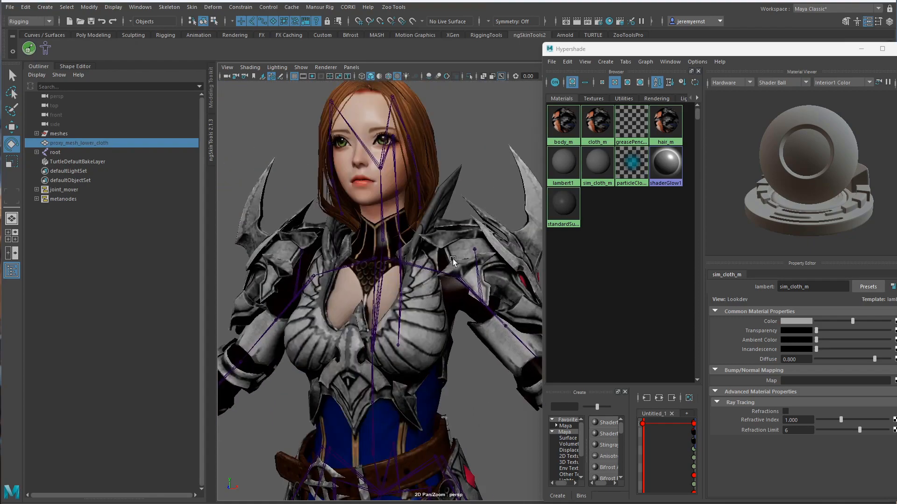
left_click(419, 142)
left_click_drag(465, 216, 451, 229, "alt")
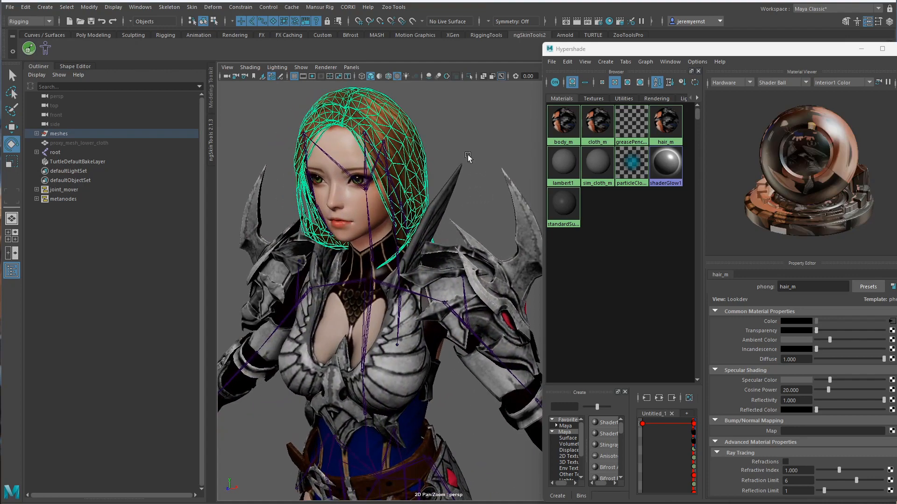
left_click(467, 155)
right_click_drag(467, 155, 423, 320, "alt")
left_click_drag(423, 320, 455, 301, "alt")
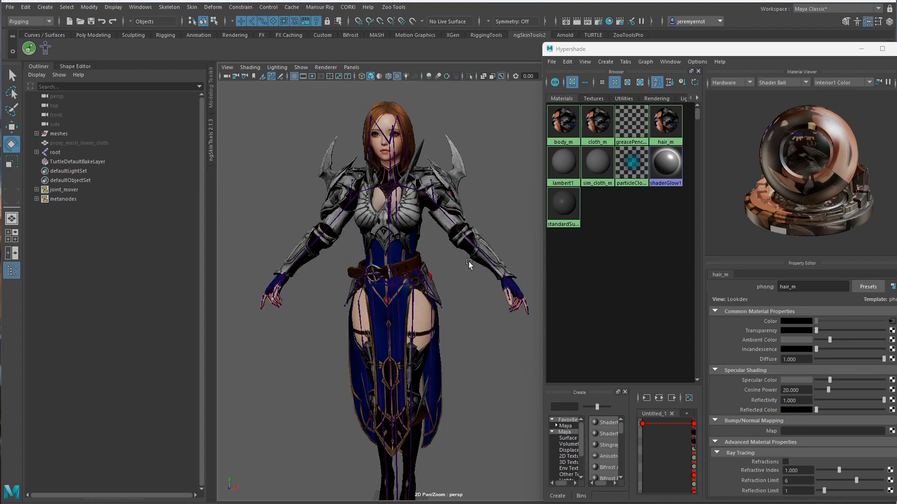
left_click(398, 111)
left_click_drag(398, 111, 274, 212, "alt")
left_click_drag(254, 322, 455, 326, "alt")
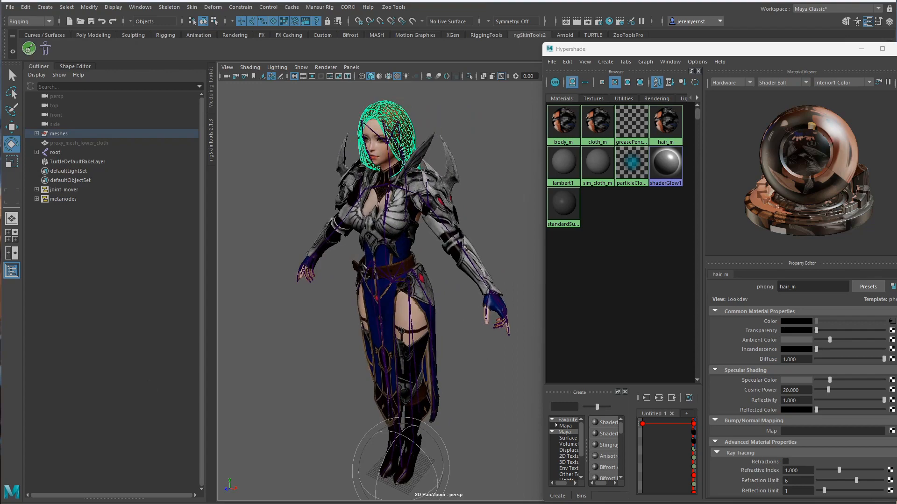